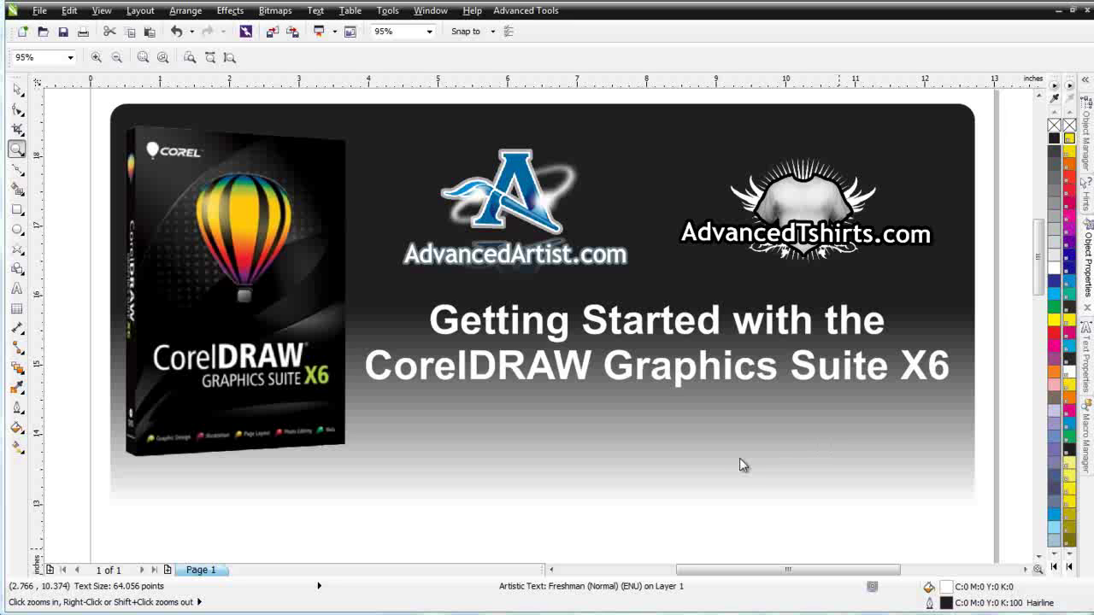
# - Scale the EXTRUDE TOOL heading from about 64 to 102 pt and center it above the stars
pyautogui.scroll(-2, 488, 367)
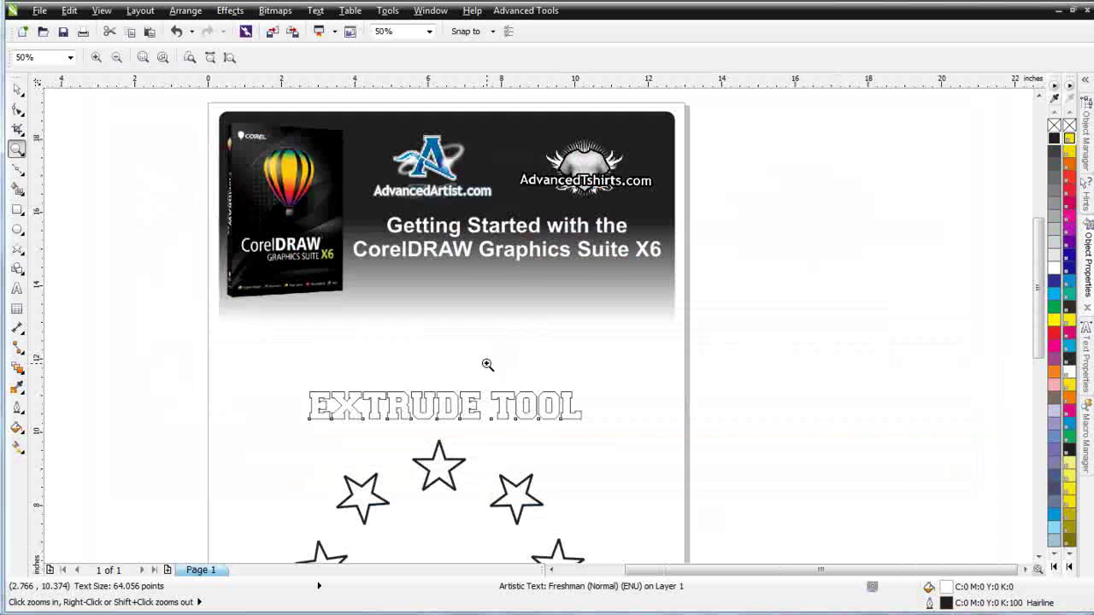
pyautogui.scroll(1, 535, 342)
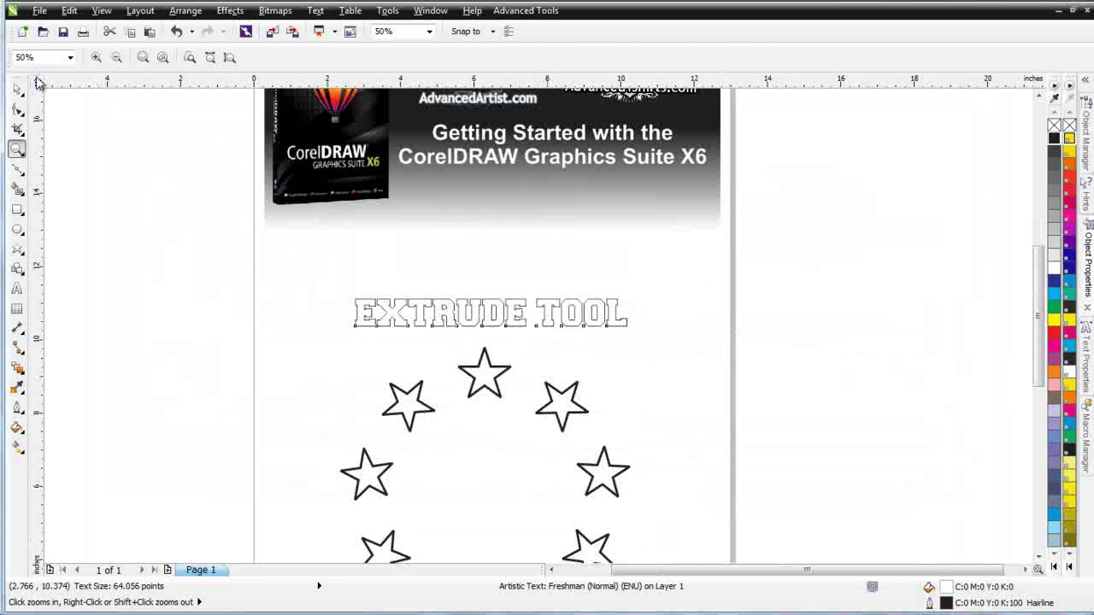
pyautogui.click(17, 88)
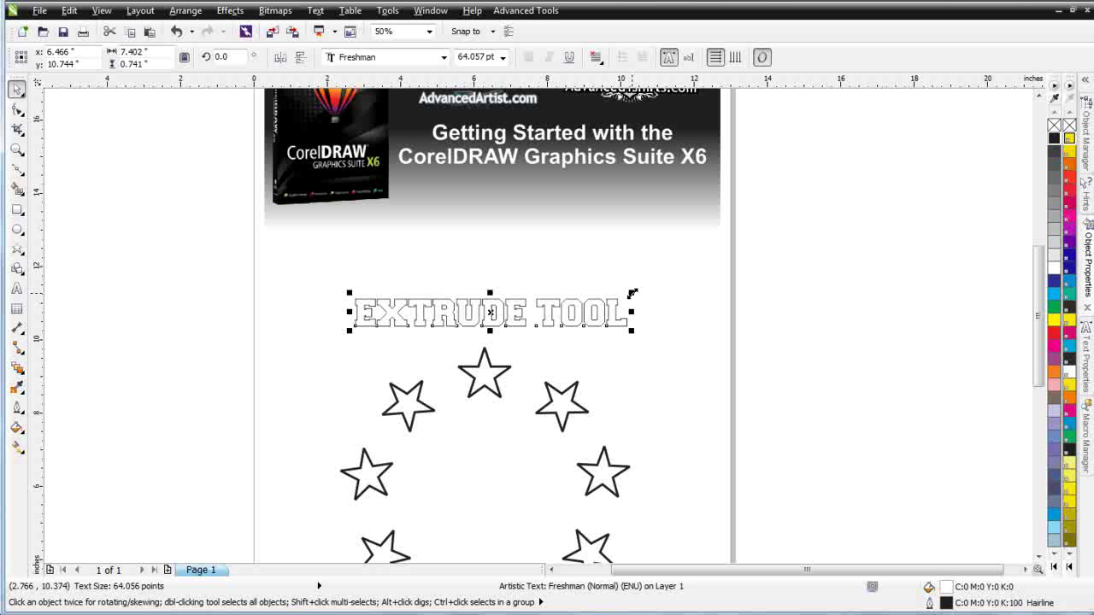
pyautogui.moveTo(632, 293); pyautogui.dragTo(793, 276)
pyautogui.moveTo(570, 304); pyautogui.dragTo(494, 300)
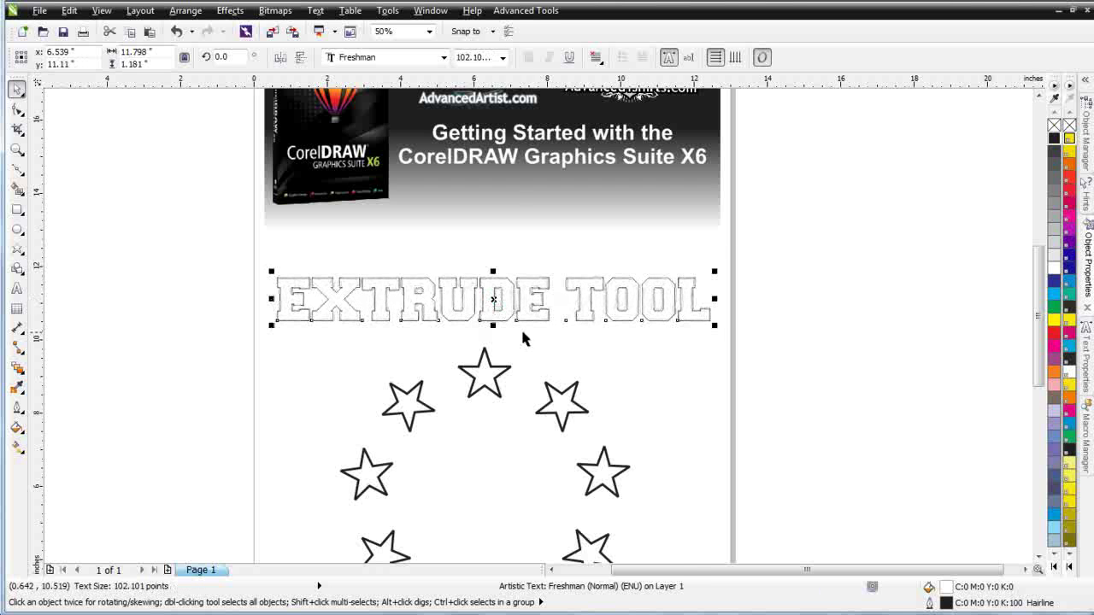
pyautogui.scroll(2, 527, 337)
pyautogui.moveTo(467, 286); pyautogui.dragTo(507, 290)
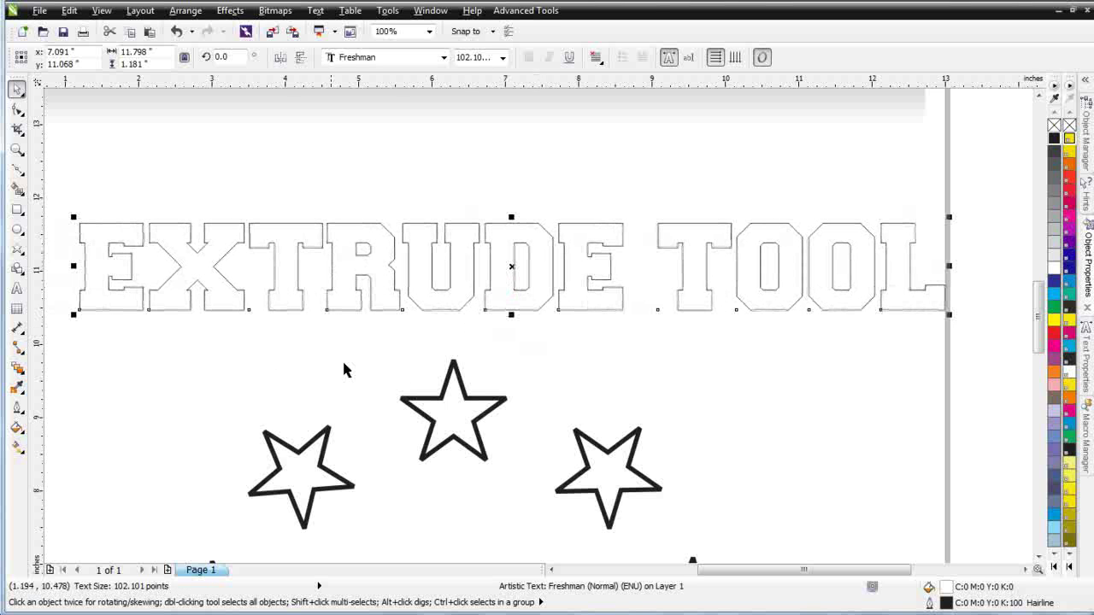
# - Extrude the EXTRUDE TOOL heading to depth 20 and fill it with 20% black
pyautogui.click(25, 374)
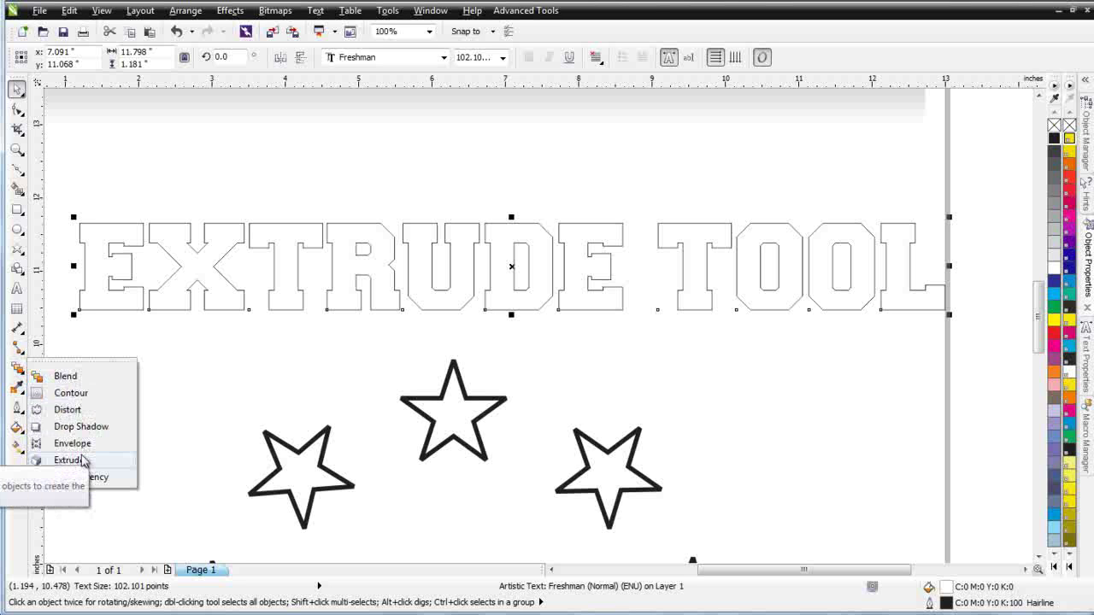
pyautogui.click(69, 461)
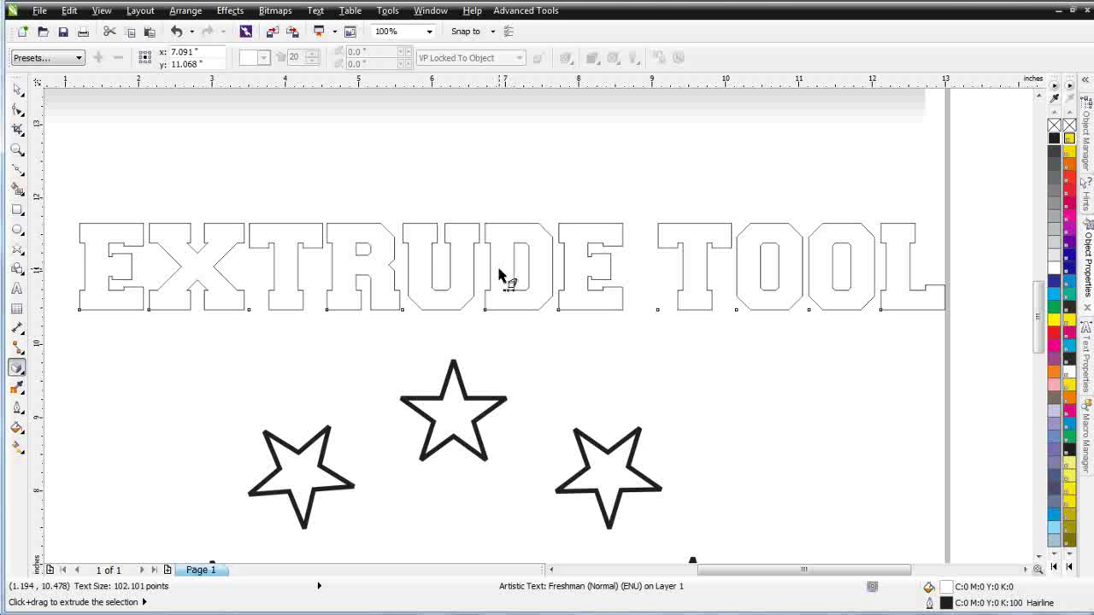
pyautogui.moveTo(500, 274); pyautogui.dragTo(511, 267)
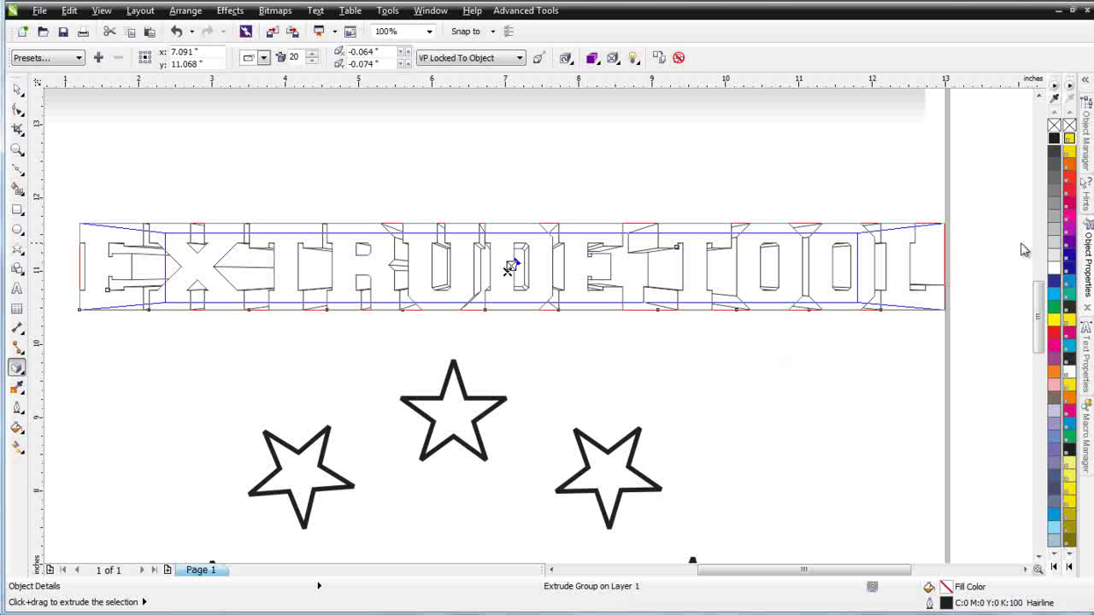
pyautogui.click(1055, 243)
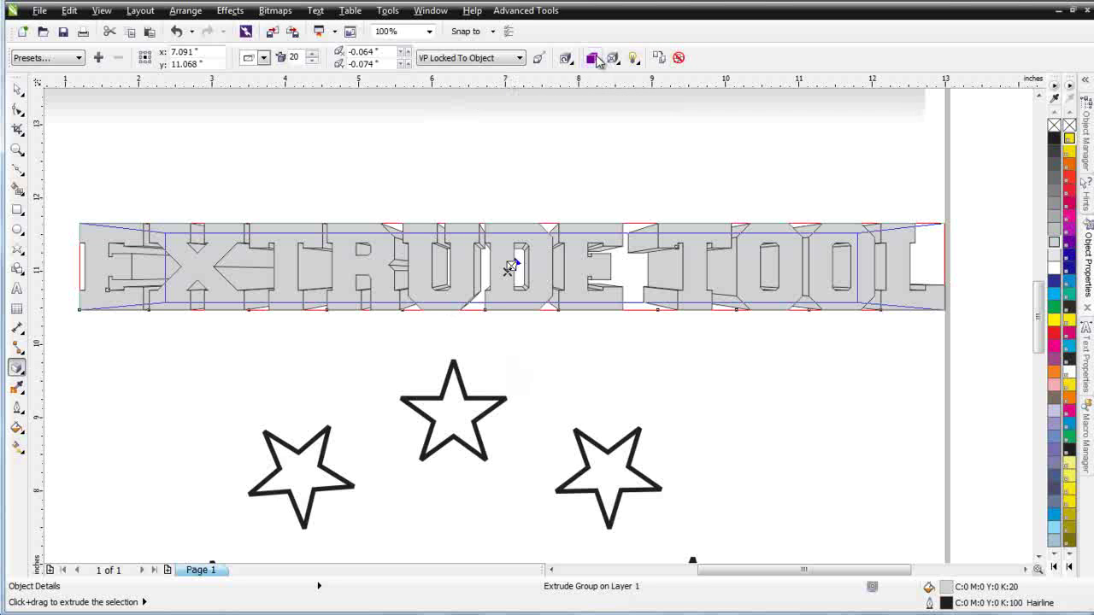
# - Light the heading's extrusion with light source 1 at intensity 38, replacing light 2
pyautogui.click(635, 58)
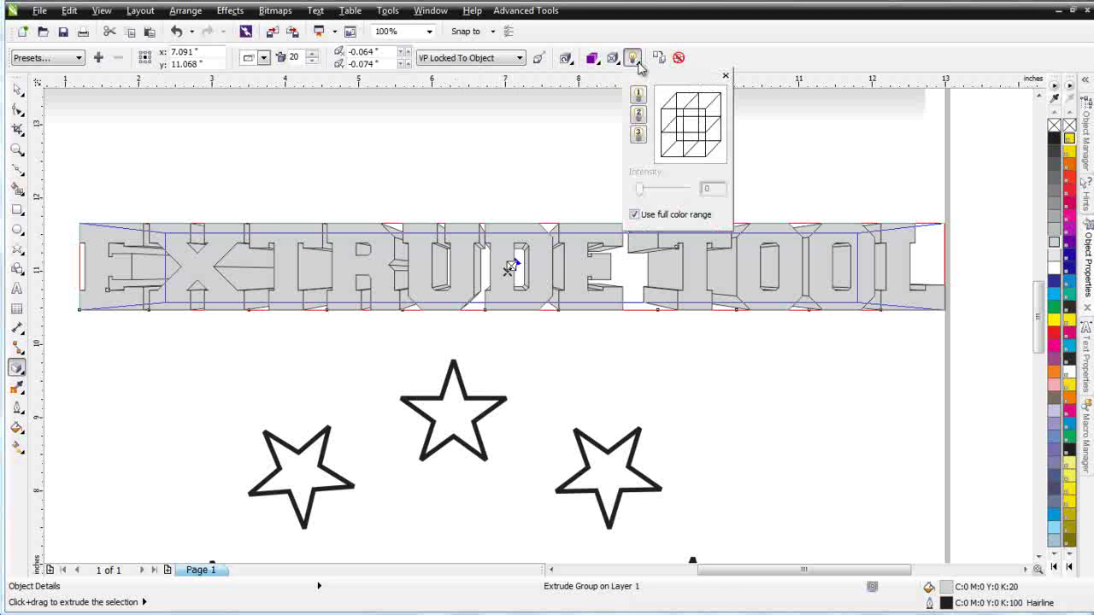
pyautogui.click(639, 114)
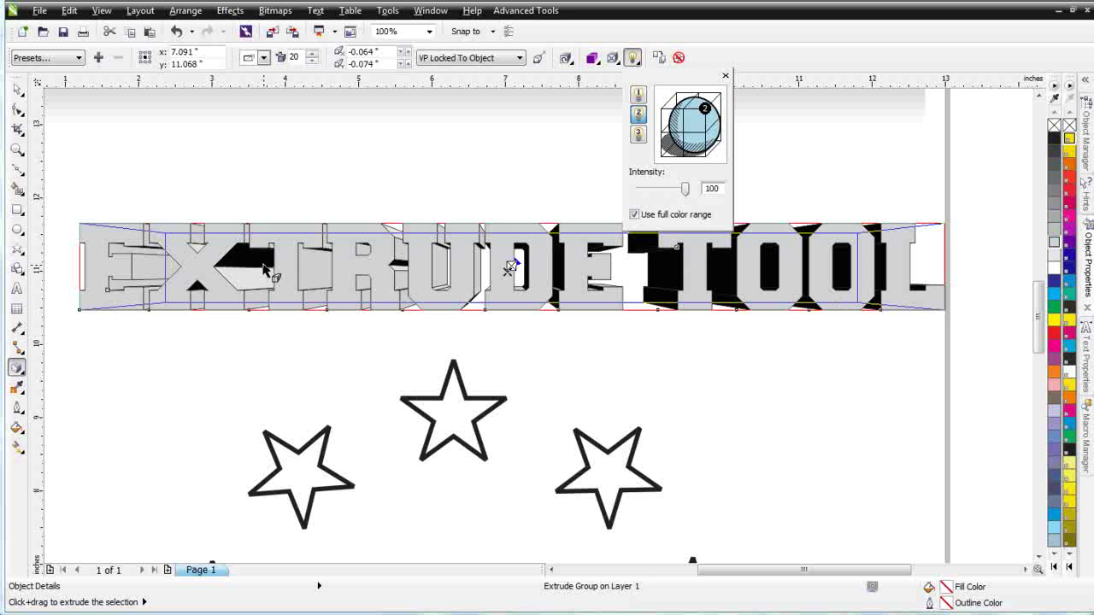
pyautogui.click(635, 214)
pyautogui.moveTo(686, 189); pyautogui.dragTo(650, 188)
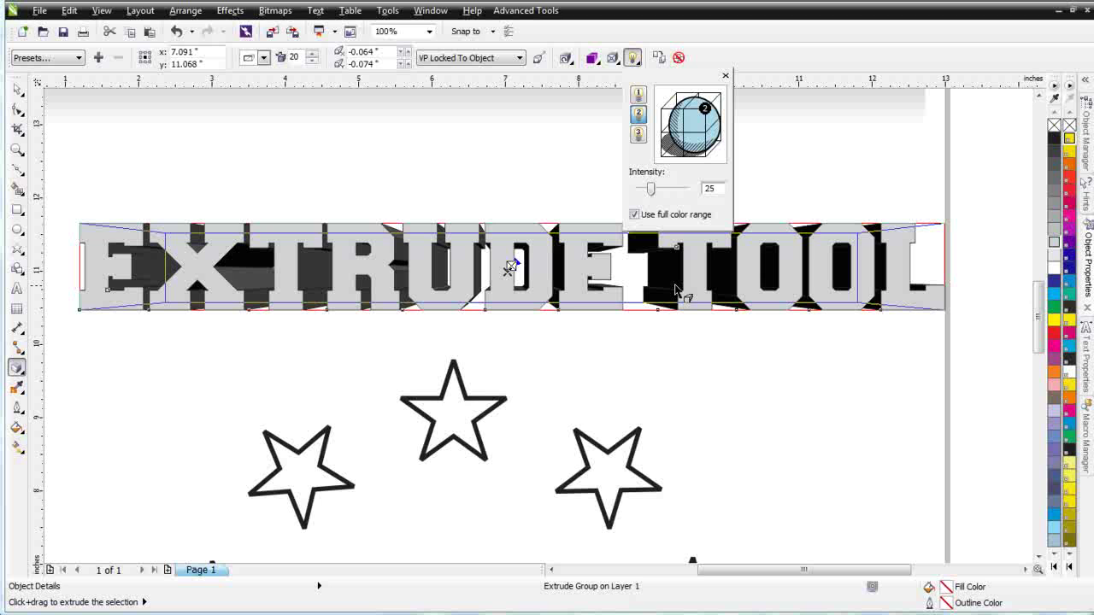
pyautogui.click(638, 113)
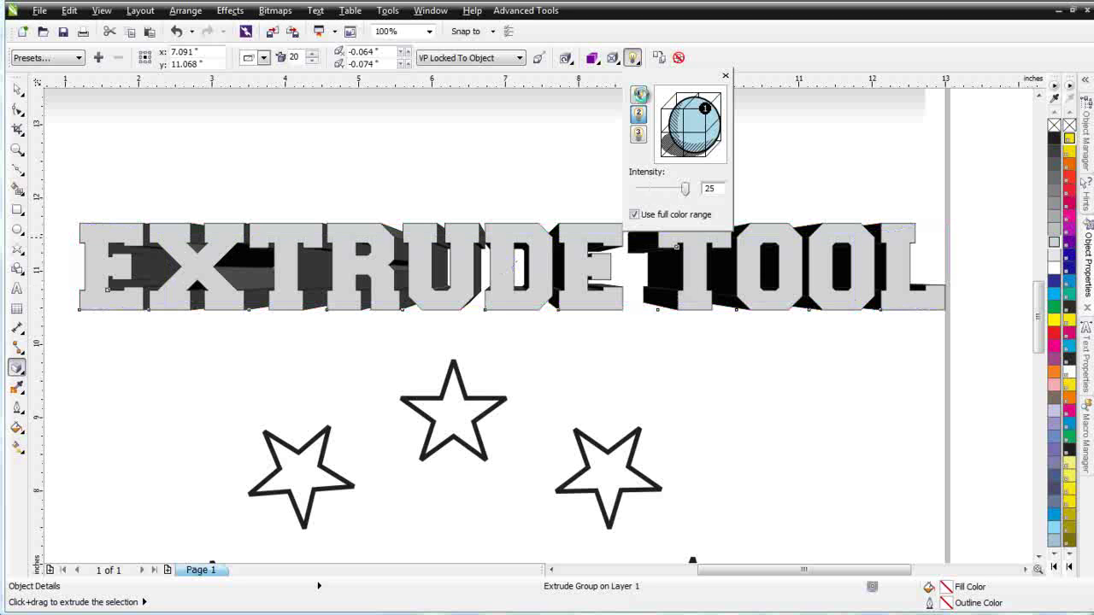
pyautogui.click(638, 94)
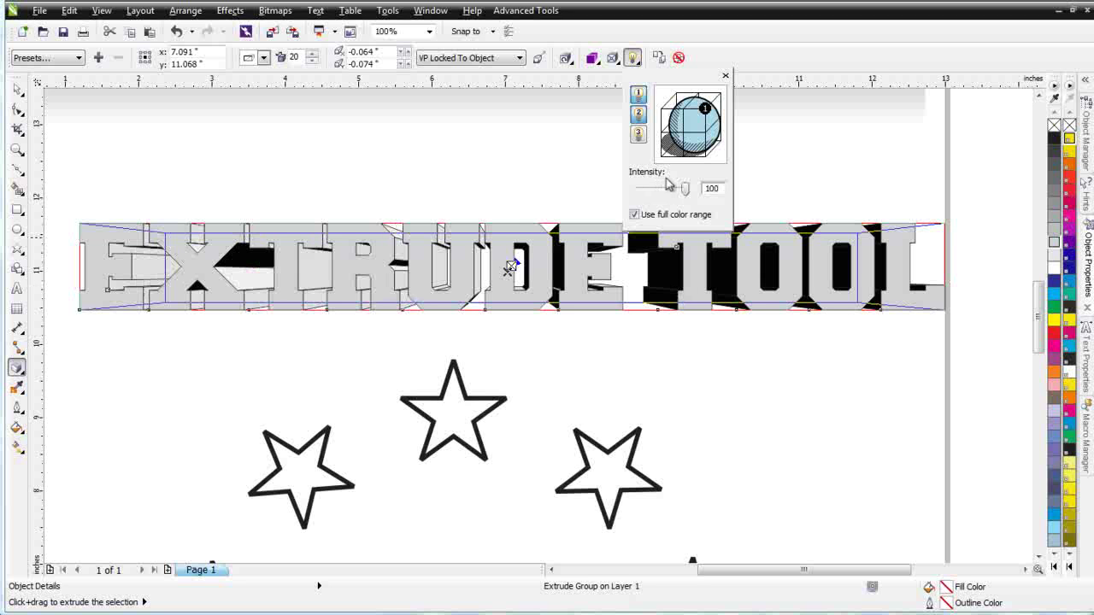
pyautogui.moveTo(684, 188); pyautogui.dragTo(657, 188)
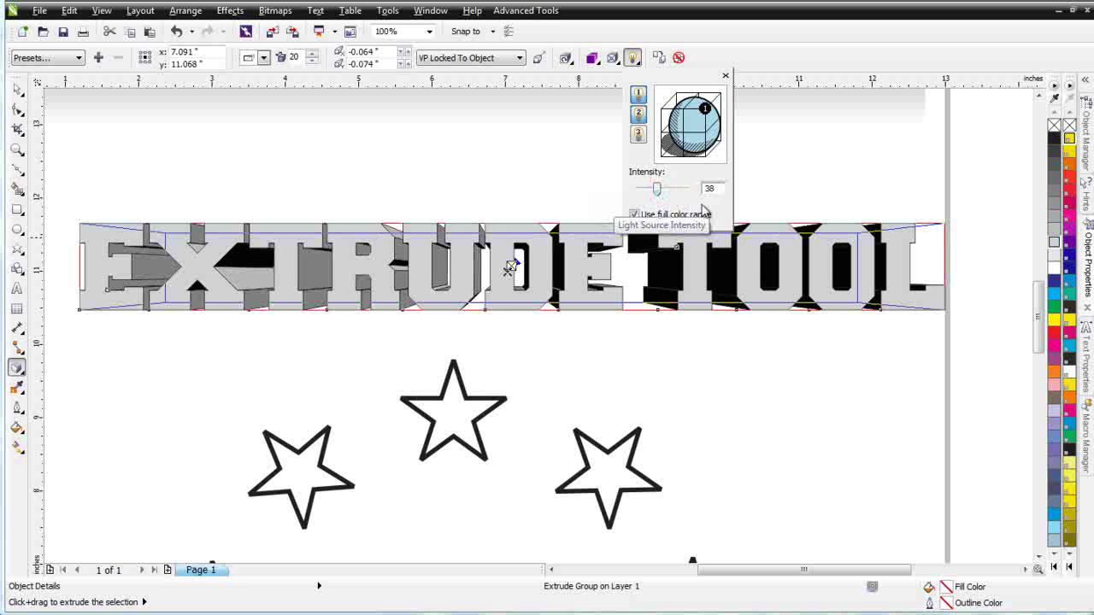
# - Turn on Use Bevel and set the heading's bevel to 0.143" deep at 33.7°
pyautogui.click(617, 62)
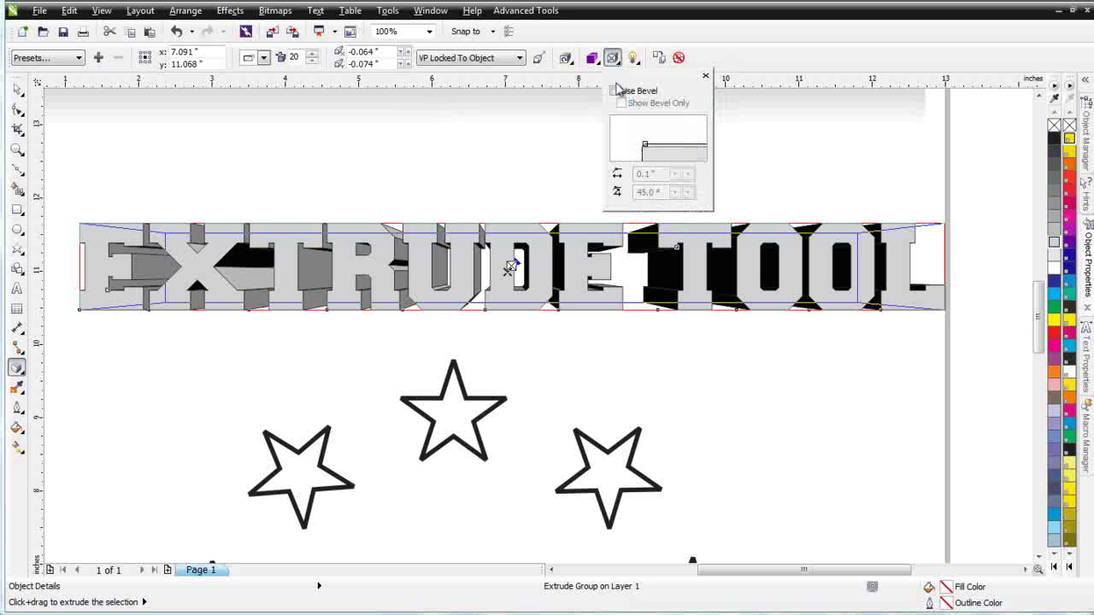
pyautogui.click(616, 90)
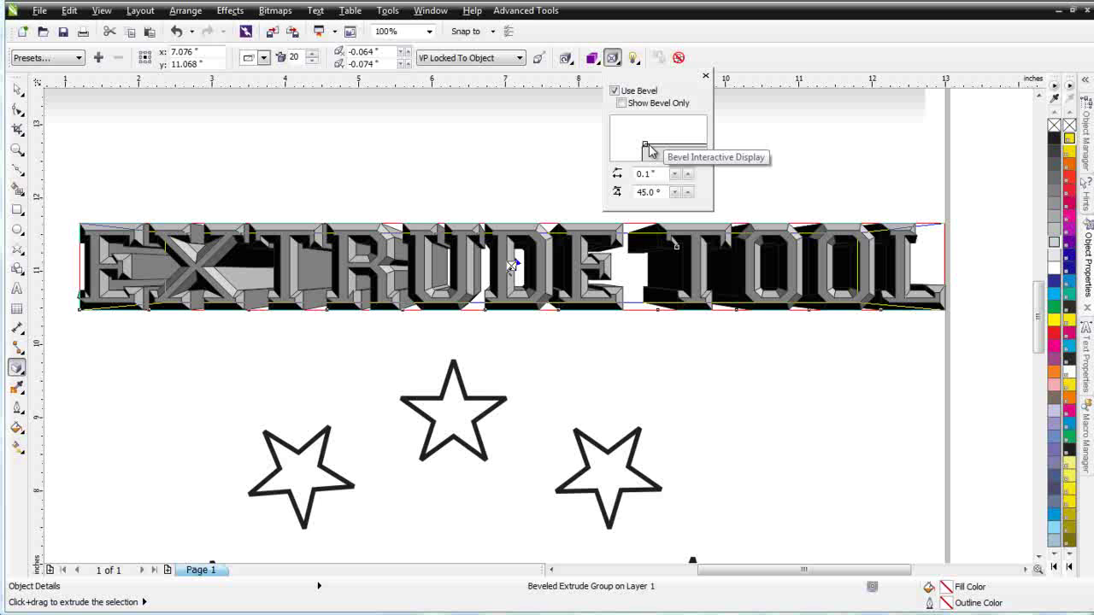
pyautogui.moveTo(647, 147); pyautogui.dragTo(645, 142)
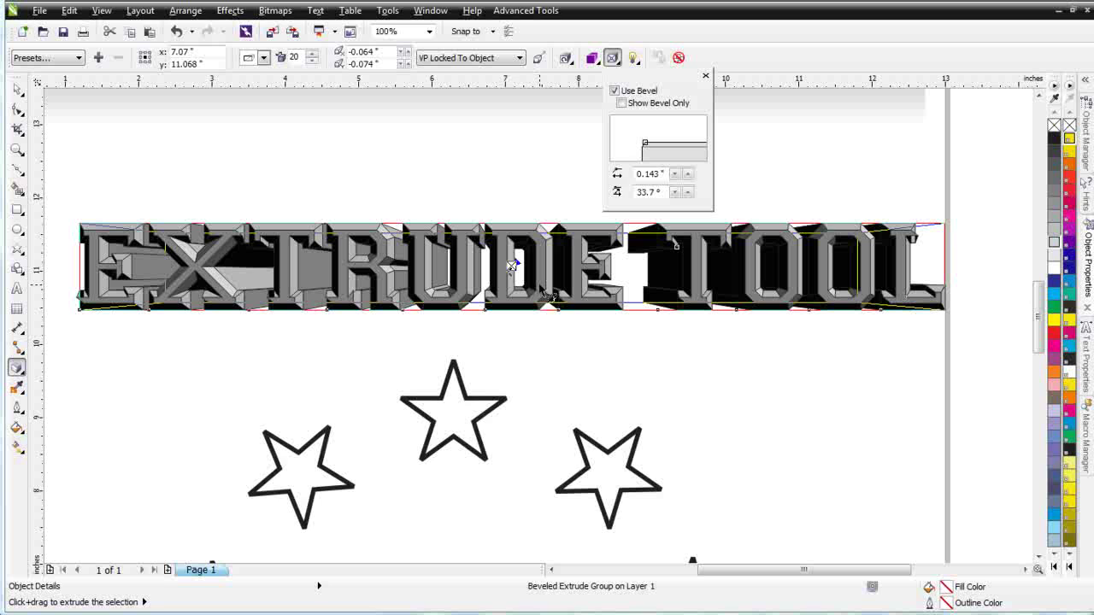
# - Rotate the heading downward in 3D, shift its vanishing point, and set extrusion depth to 2
pyautogui.click(542, 291)
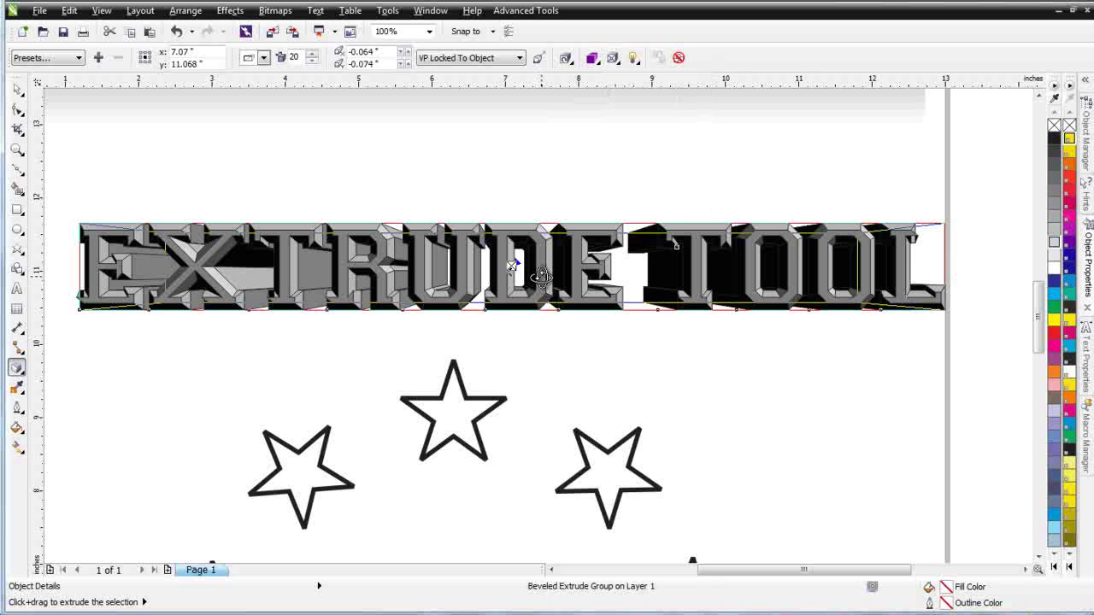
pyautogui.click(541, 276)
pyautogui.moveTo(541, 275); pyautogui.dragTo(538, 325)
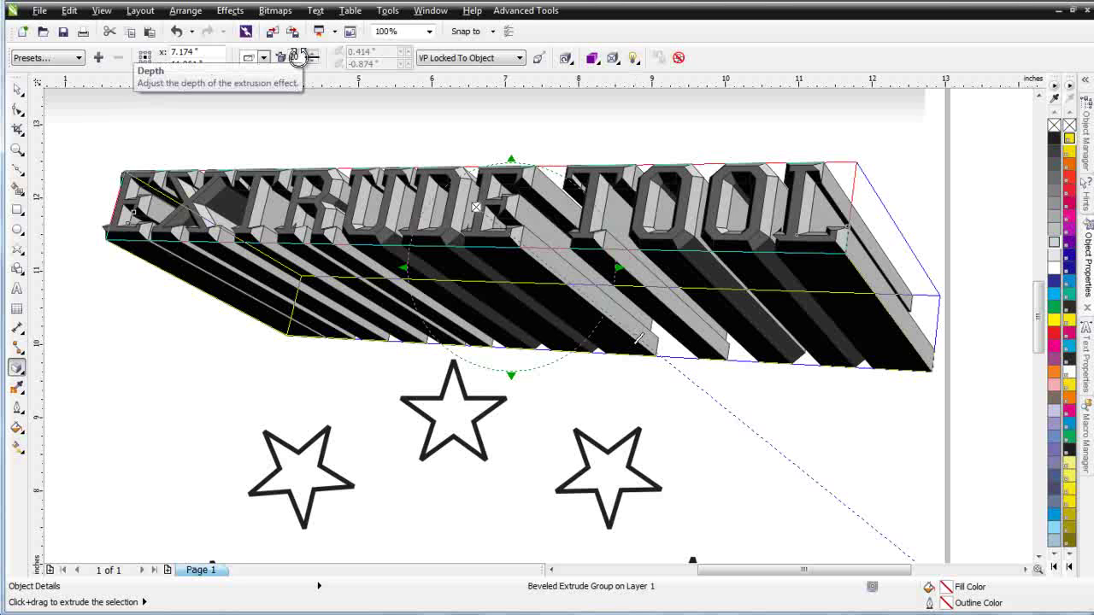
pyautogui.moveTo(637, 340); pyautogui.dragTo(580, 289)
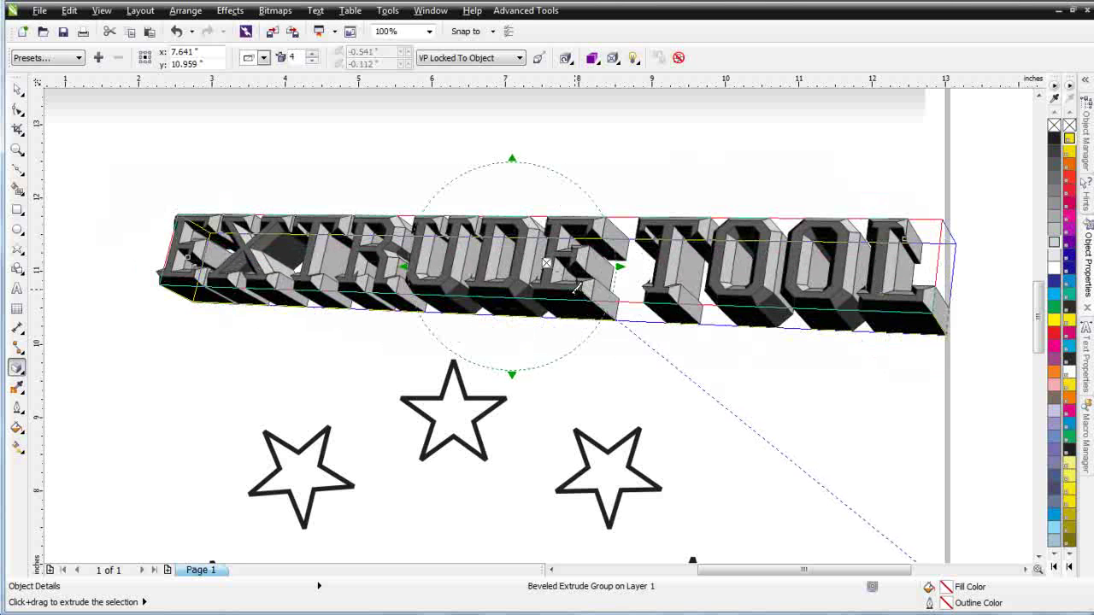
pyautogui.moveTo(578, 288); pyautogui.dragTo(569, 279)
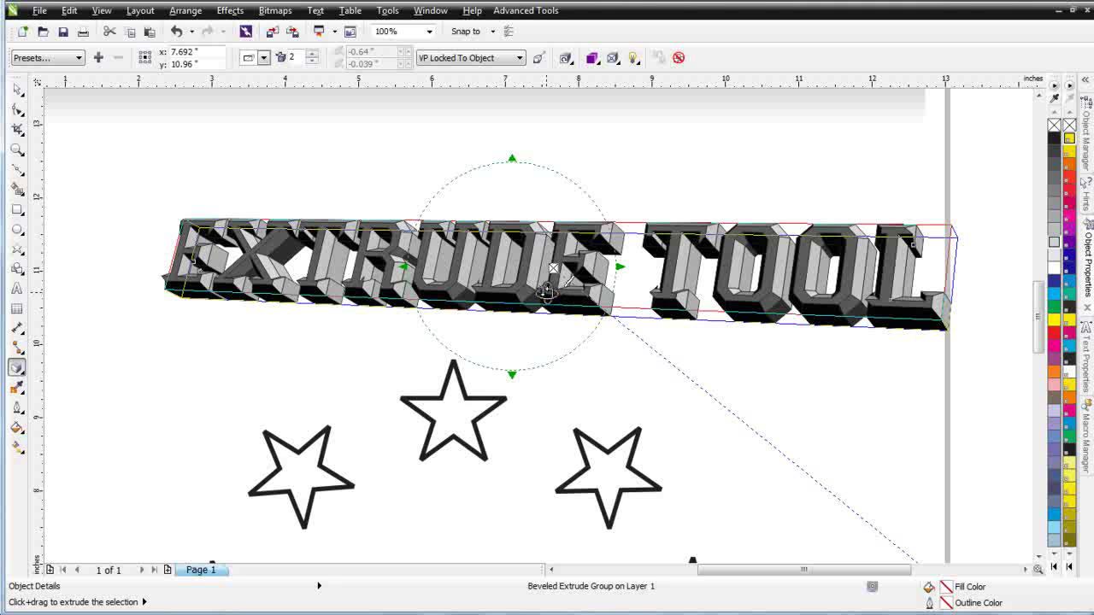
# - With Show Bevel Only on, adjust the heading's bevel to 0.048" depth at 43.9°
pyautogui.click(619, 62)
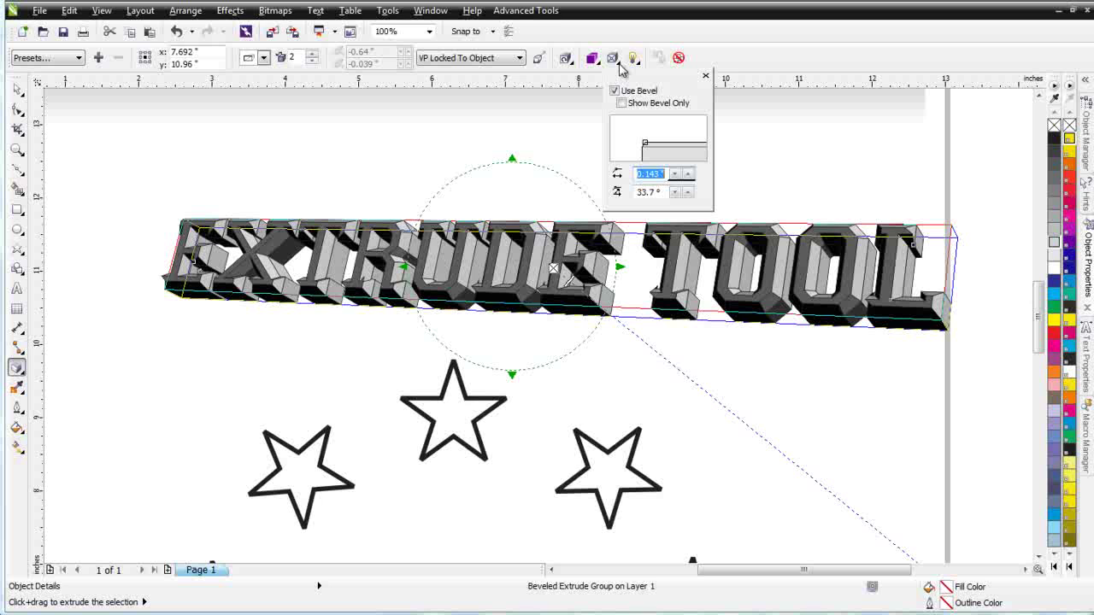
pyautogui.click(622, 103)
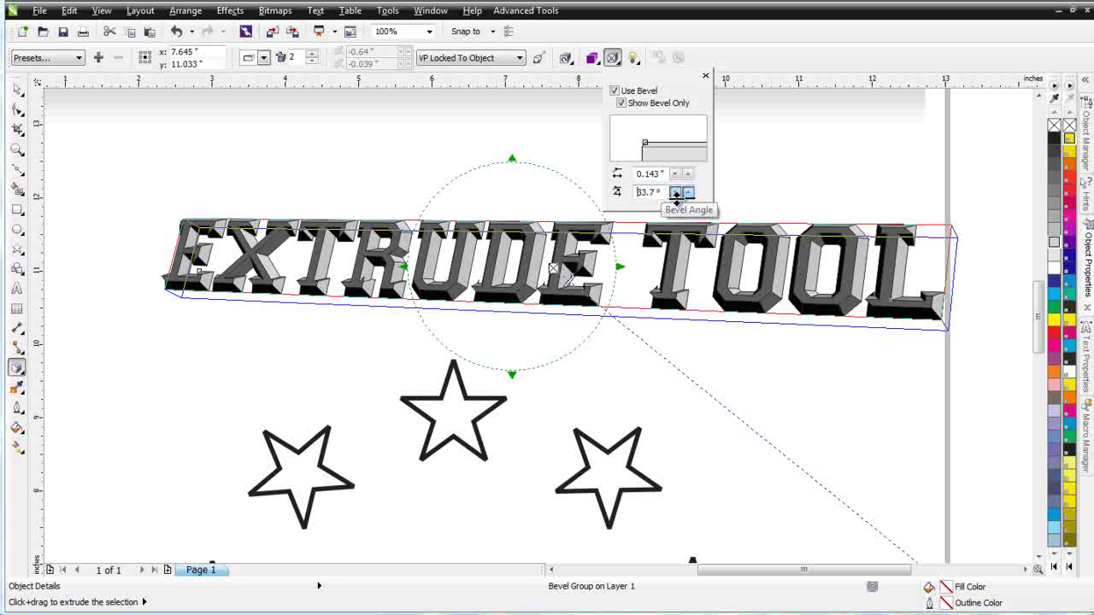
pyautogui.moveTo(676, 194); pyautogui.dragTo(676, 213)
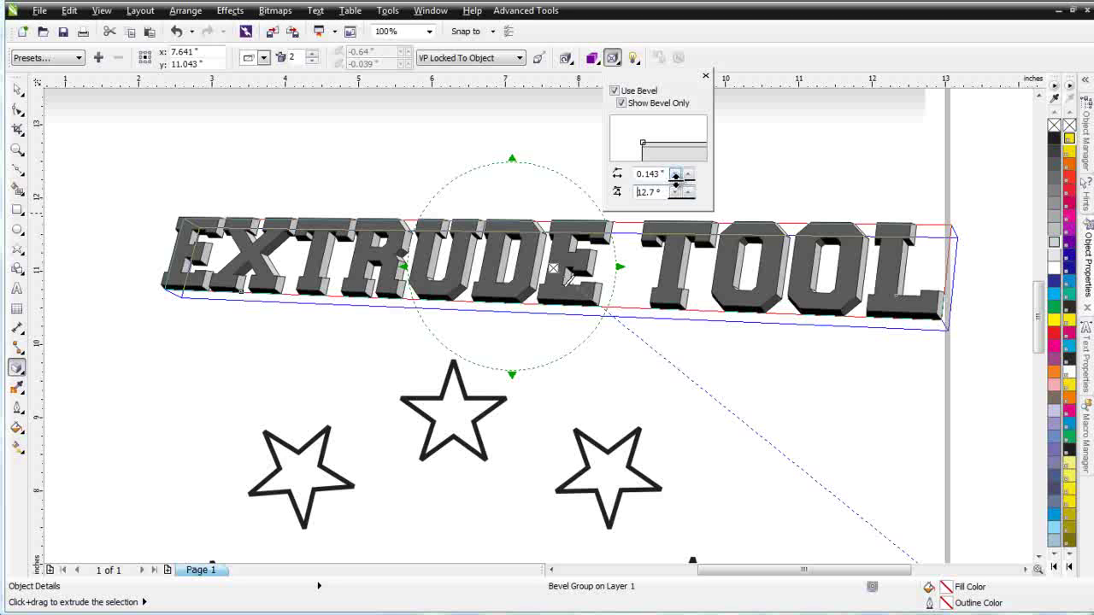
pyautogui.moveTo(675, 175)
pyautogui.mouseDown()
pyautogui.moveTo(680, 198)
pyautogui.moveTo(675, 174)
pyautogui.mouseUp()
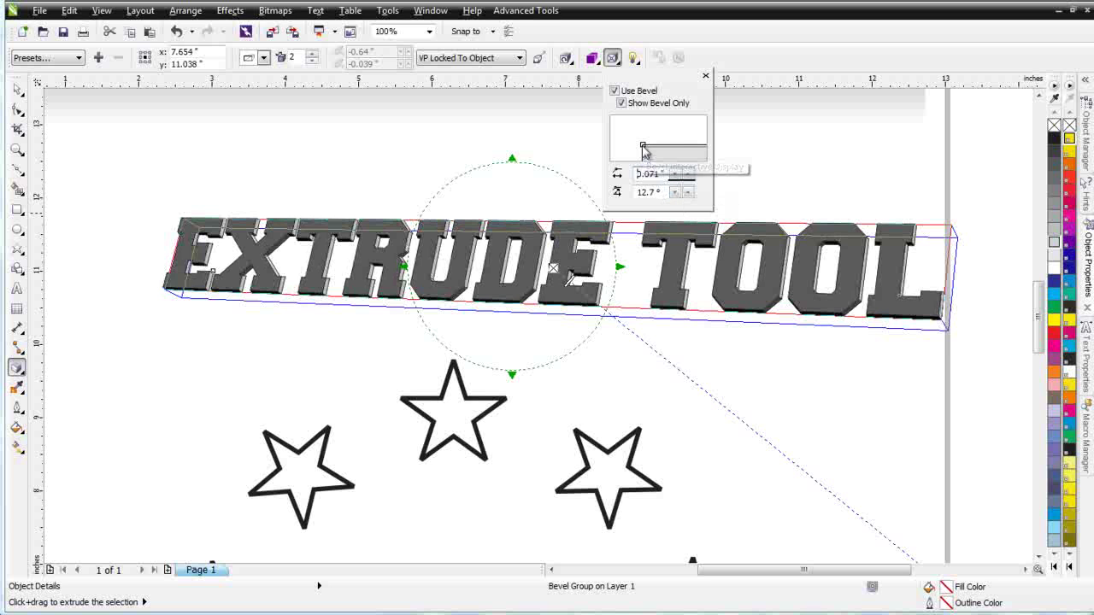
pyautogui.moveTo(643, 147); pyautogui.dragTo(653, 152)
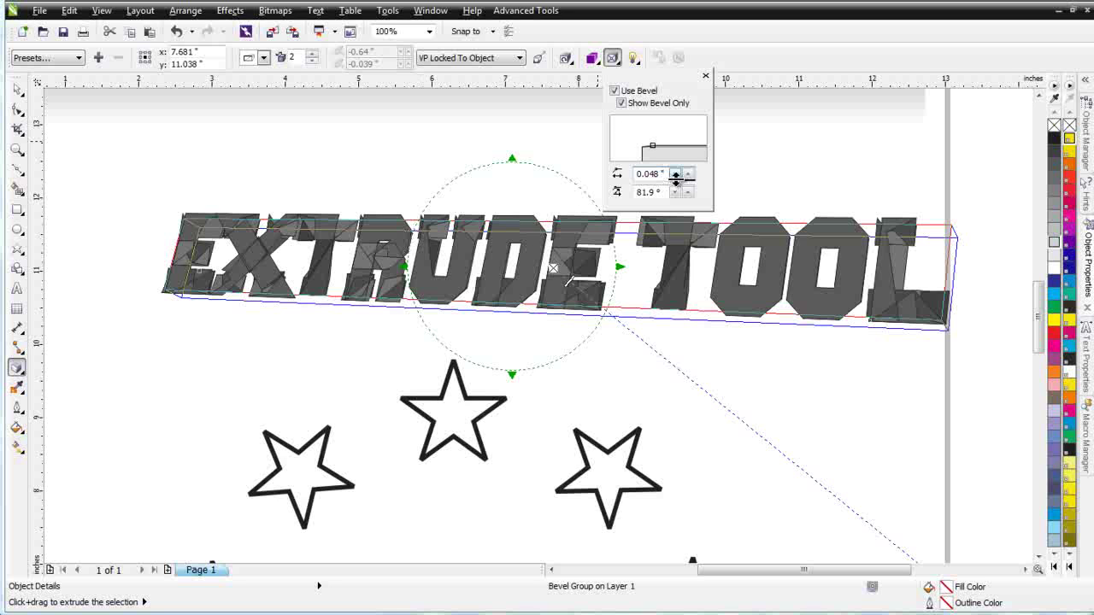
pyautogui.moveTo(679, 197); pyautogui.dragTo(677, 238)
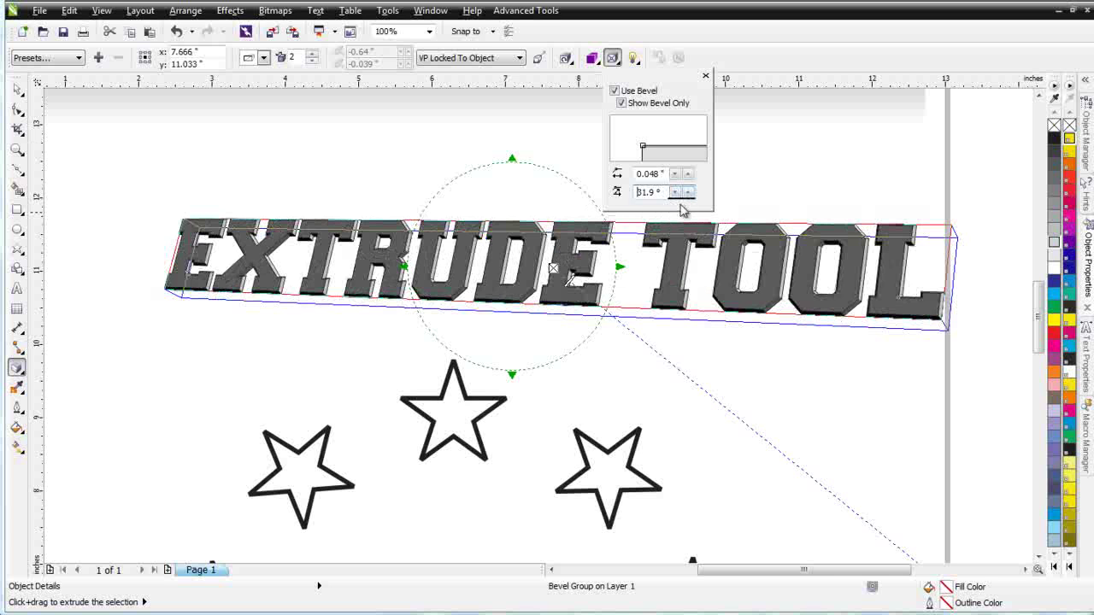
pyautogui.moveTo(688, 193)
pyautogui.mouseDown()
pyautogui.moveTo(685, 183)
pyautogui.moveTo(686, 194)
pyautogui.mouseUp()
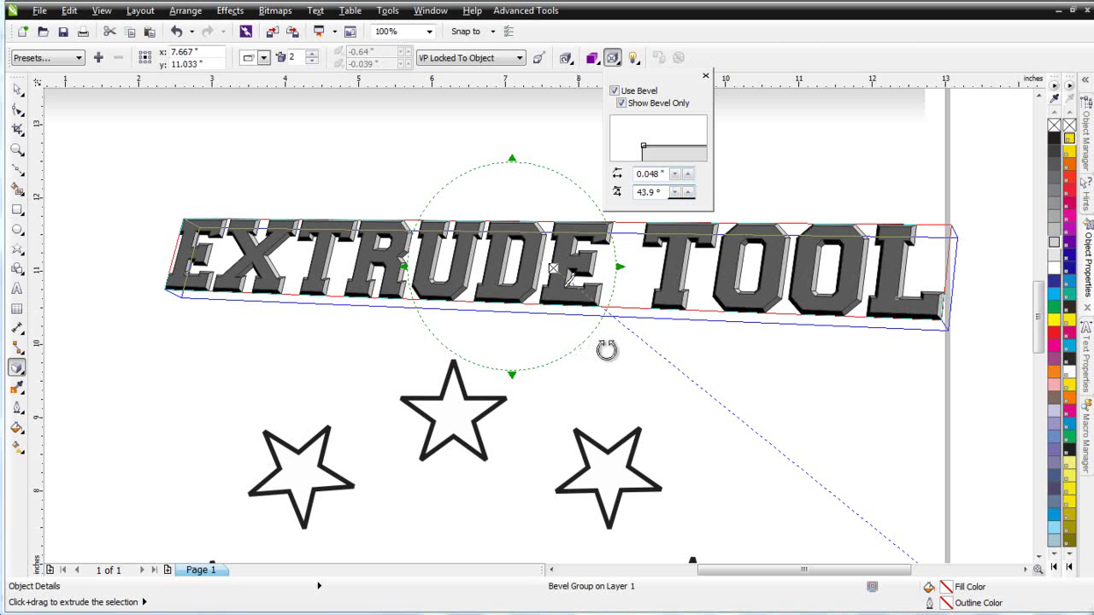
# - Show the full extrusion again and rotate the heading in 3D to recede toward the lower right
pyautogui.click(621, 104)
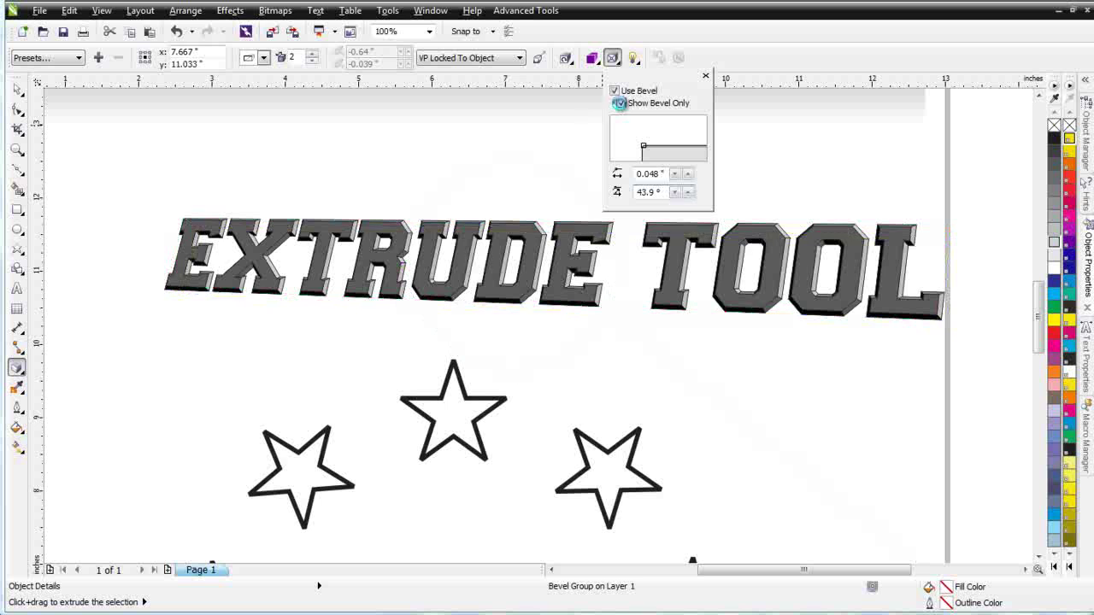
pyautogui.click(593, 58)
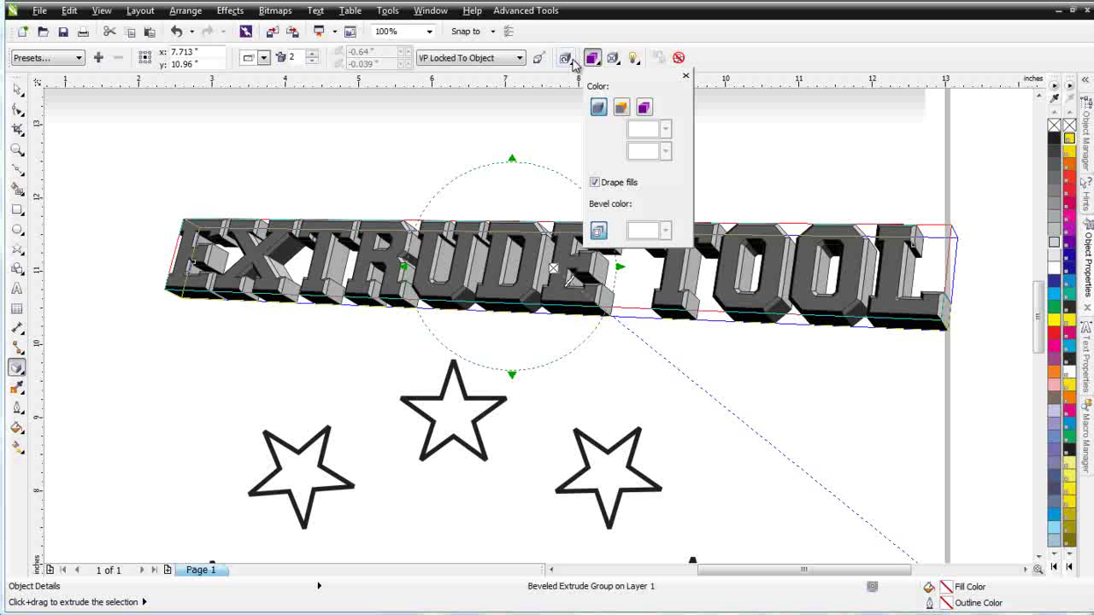
pyautogui.click(571, 62)
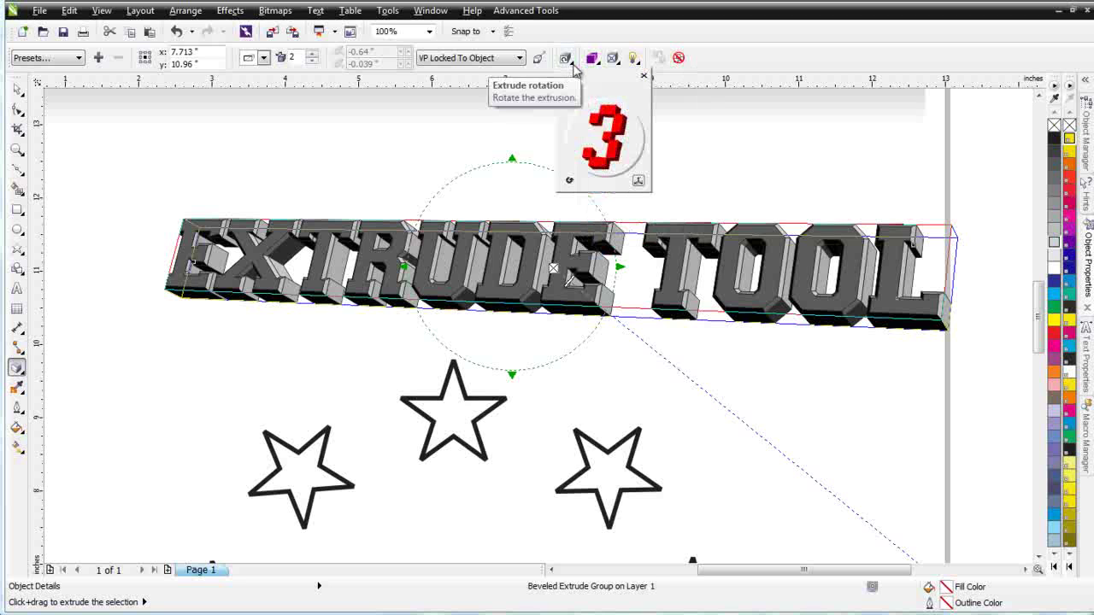
pyautogui.moveTo(607, 135)
pyautogui.mouseDown()
pyautogui.moveTo(624, 140)
pyautogui.moveTo(615, 152)
pyautogui.moveTo(626, 137)
pyautogui.mouseUp()
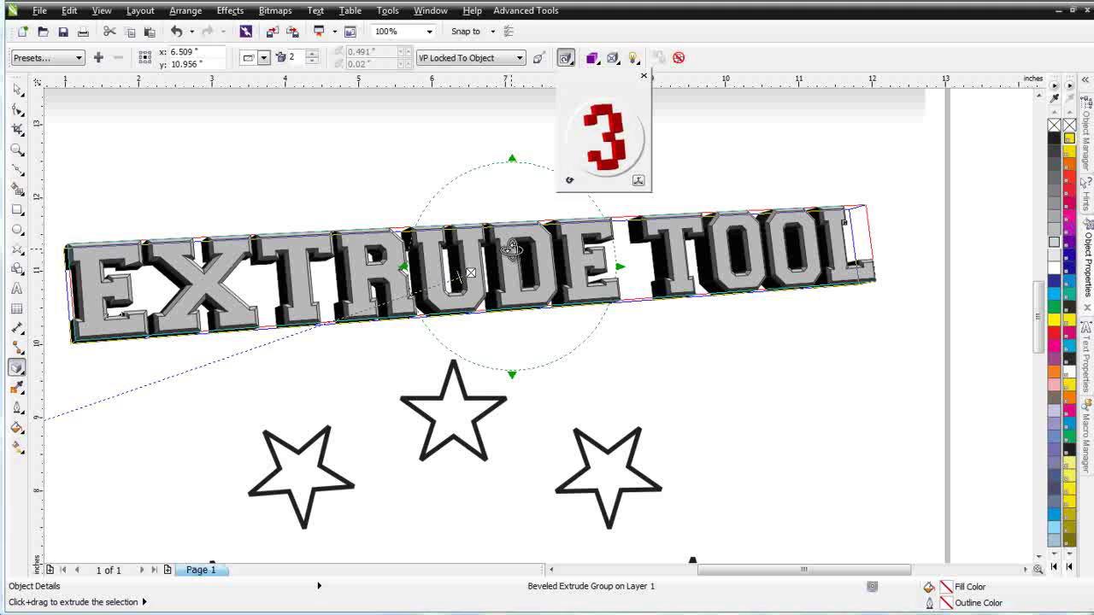
pyautogui.moveTo(511, 248); pyautogui.dragTo(470, 213)
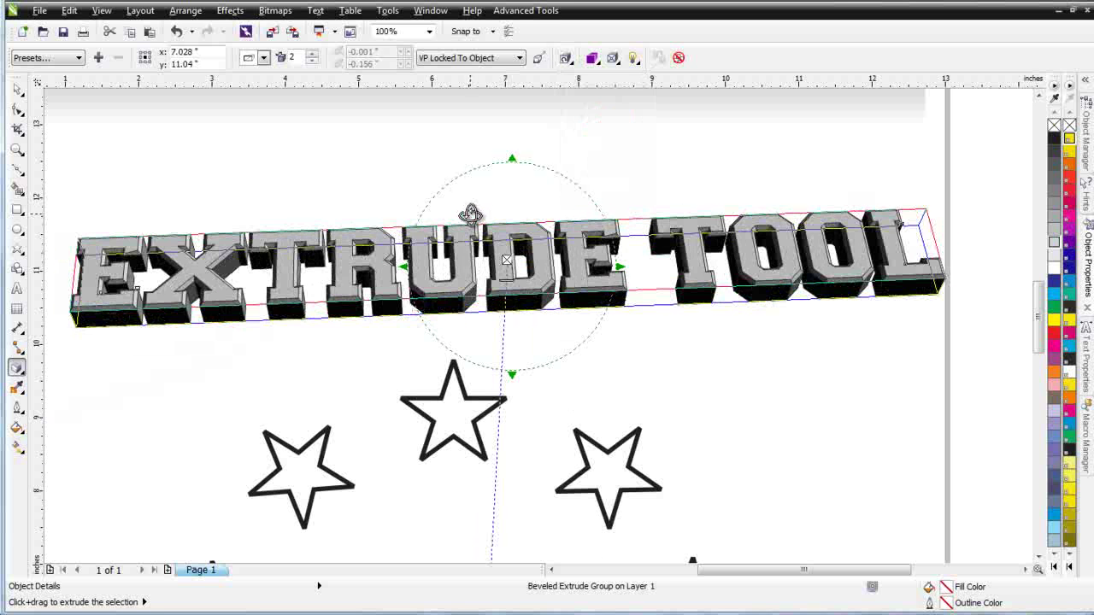
pyautogui.moveTo(476, 270); pyautogui.dragTo(521, 280)
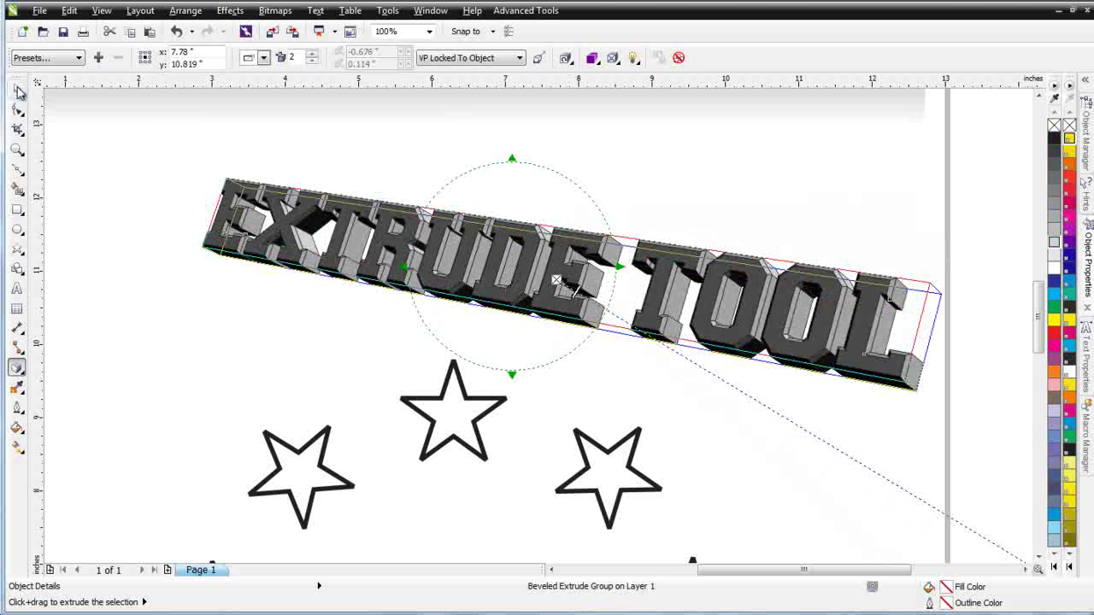
# - Delete the EXTRUDE TOOL text, then ungroup and combine the nine stars into one curve
pyautogui.click(19, 91)
pyautogui.press('Delete')
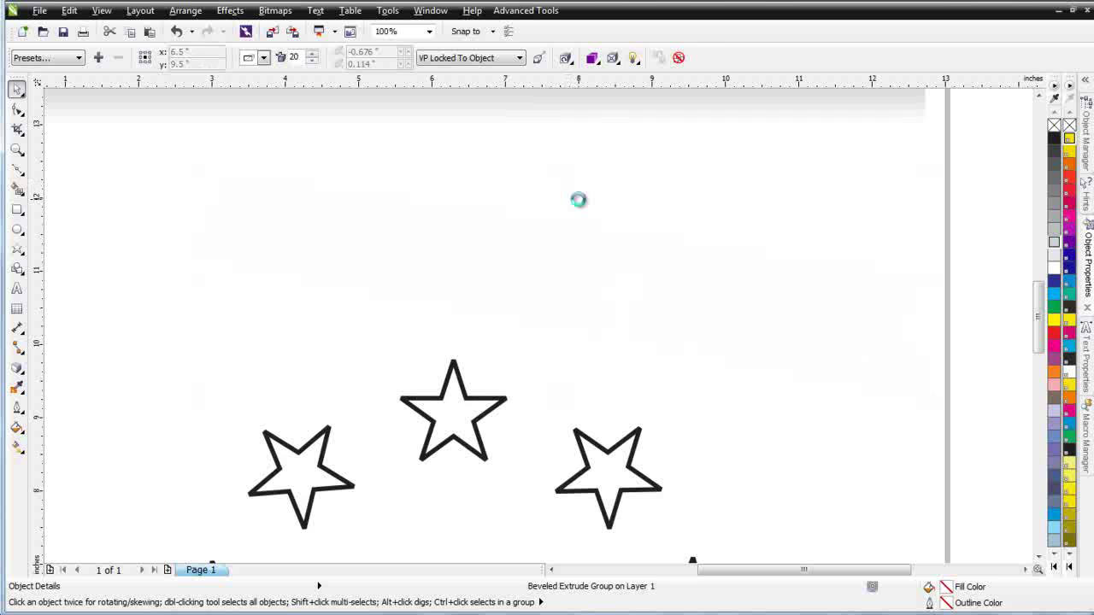
pyautogui.scroll(-2, 528, 334)
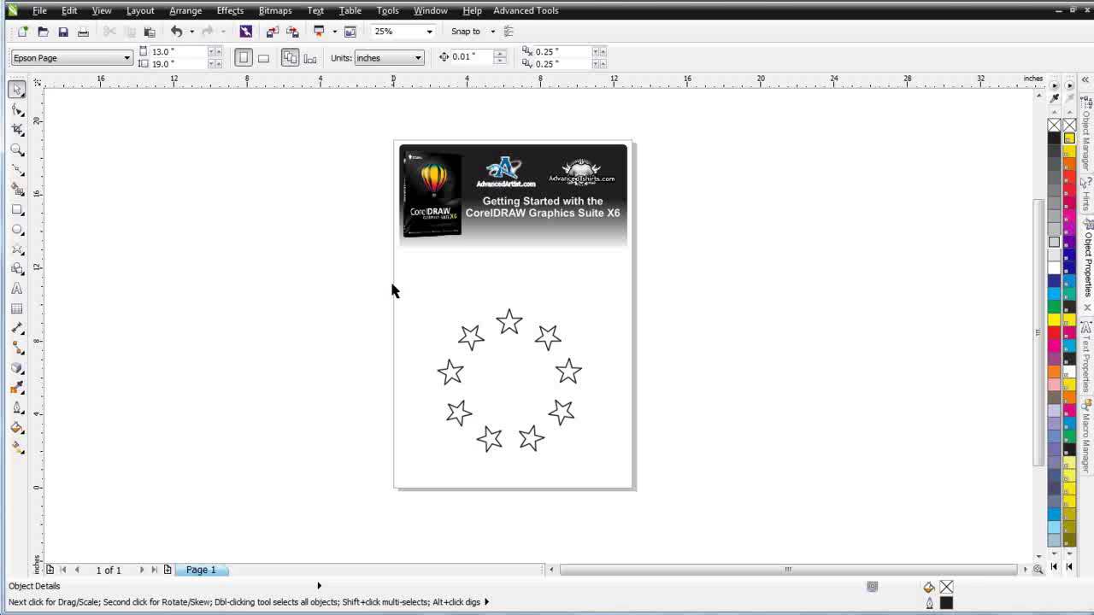
pyautogui.moveTo(391, 283); pyautogui.dragTo(679, 477)
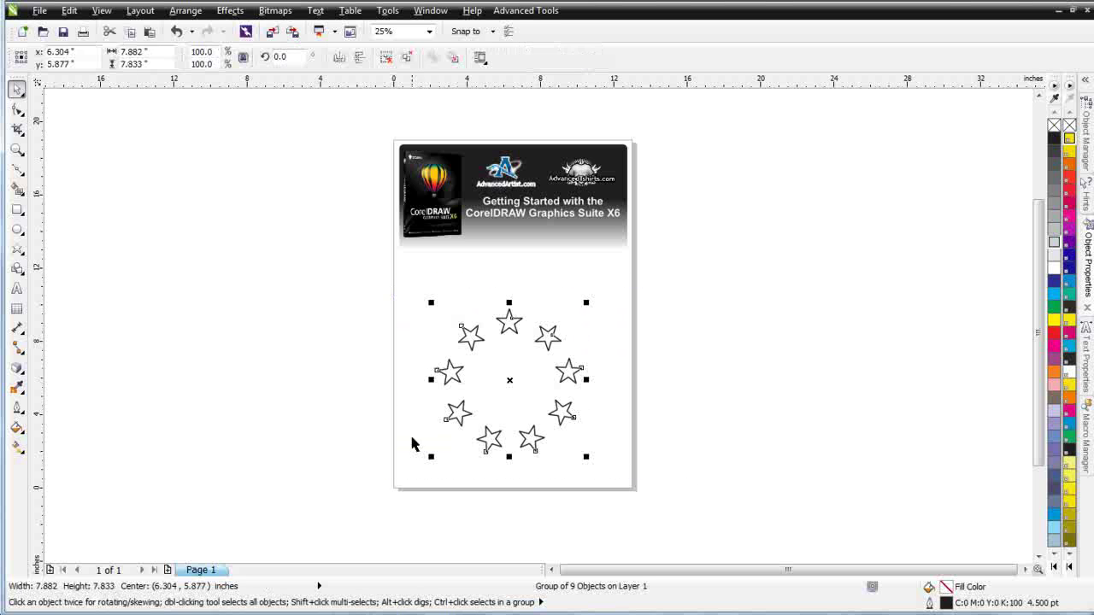
pyautogui.click(410, 60)
pyautogui.click(387, 56)
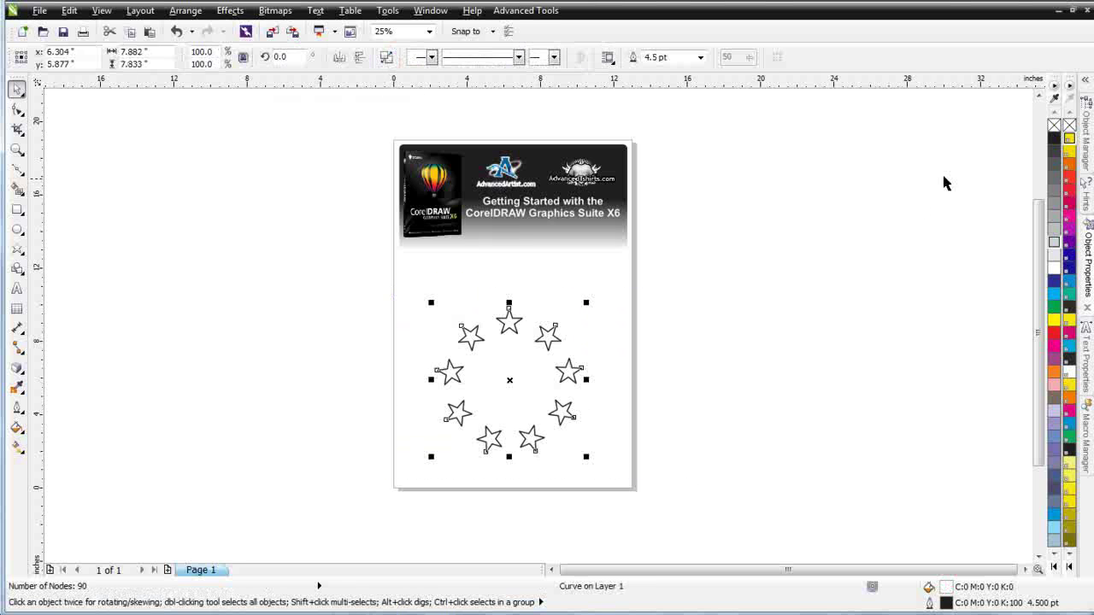
# - Fill the star curve 30% grey with a black hairline outline, enlarge it to 207.5%, and move it right of the page
pyautogui.click(1055, 227)
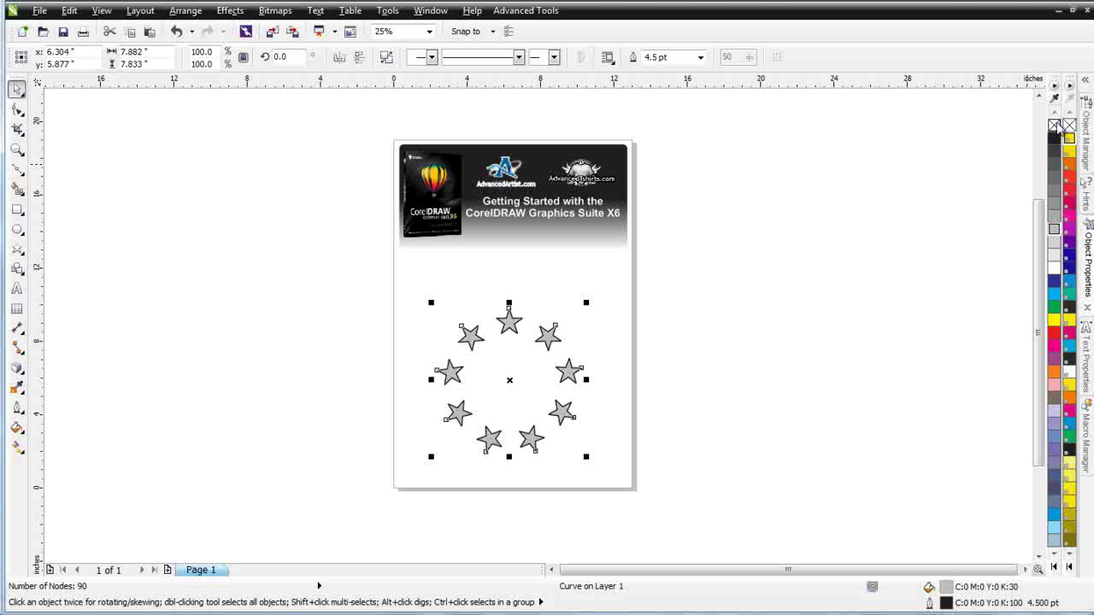
pyautogui.rightClick(1055, 125)
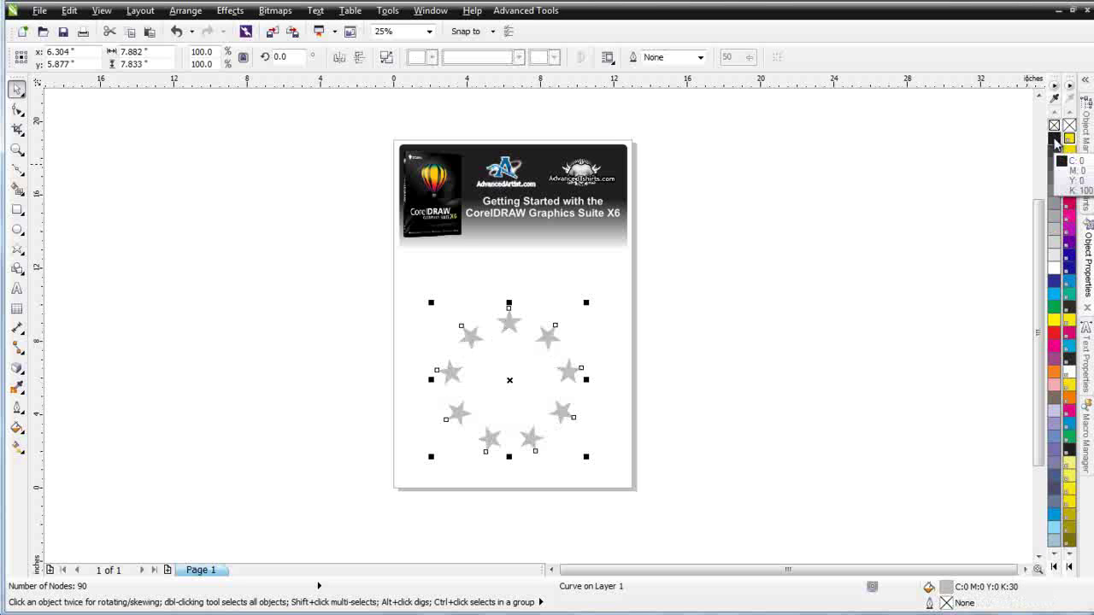
pyautogui.rightClick(1054, 138)
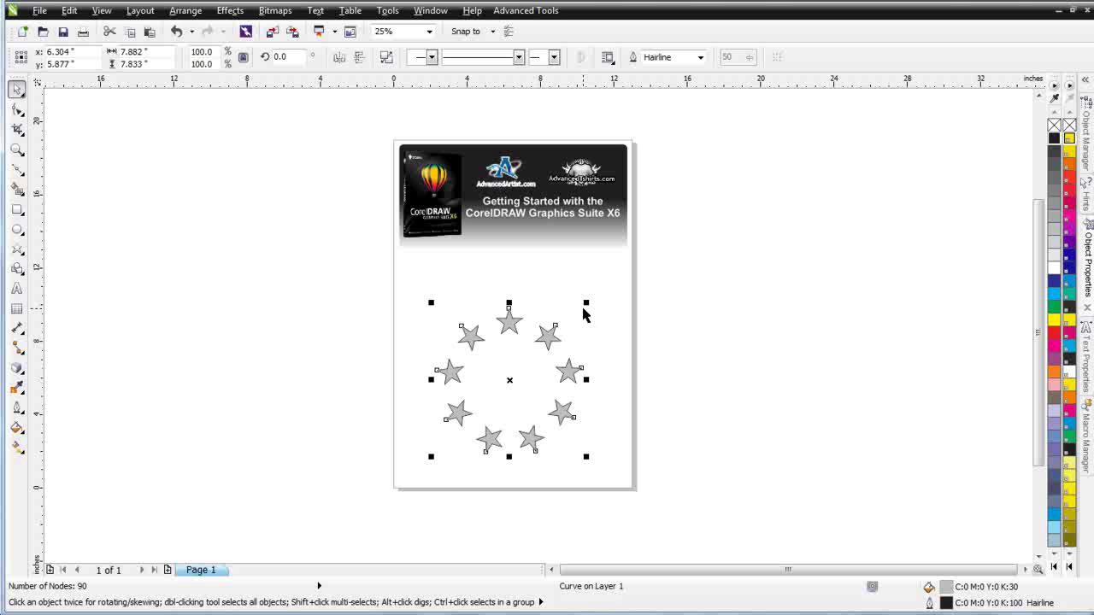
pyautogui.moveTo(587, 302); pyautogui.dragTo(782, 170)
pyautogui.moveTo(709, 288); pyautogui.dragTo(947, 295)
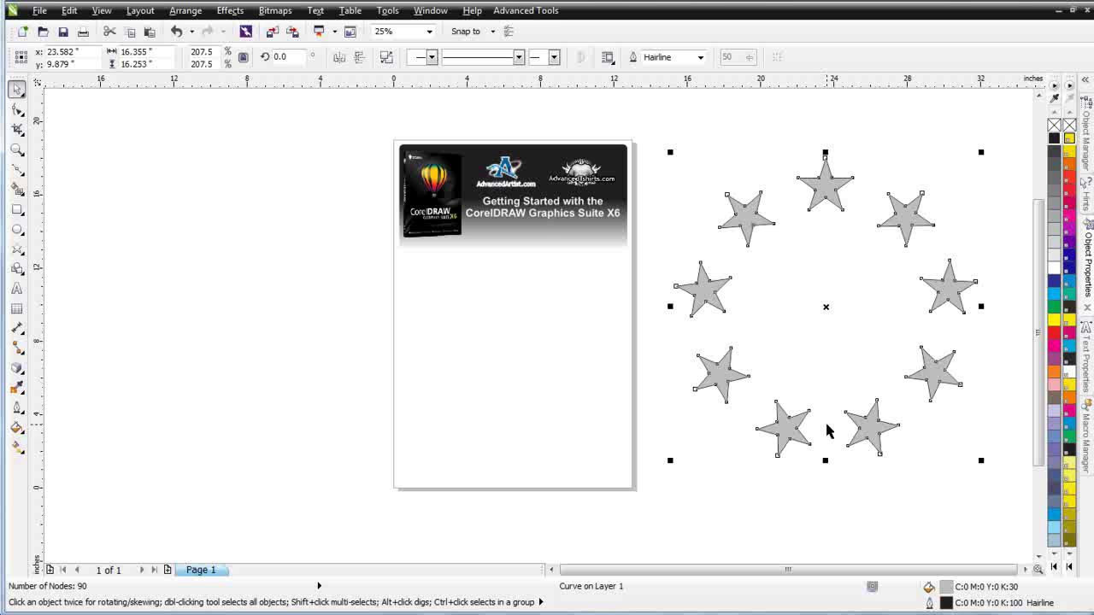
# - Extrude the star ring toward a vanishing point and enable bevels on it
pyautogui.click(17, 368)
pyautogui.moveTo(784, 438); pyautogui.dragTo(823, 307)
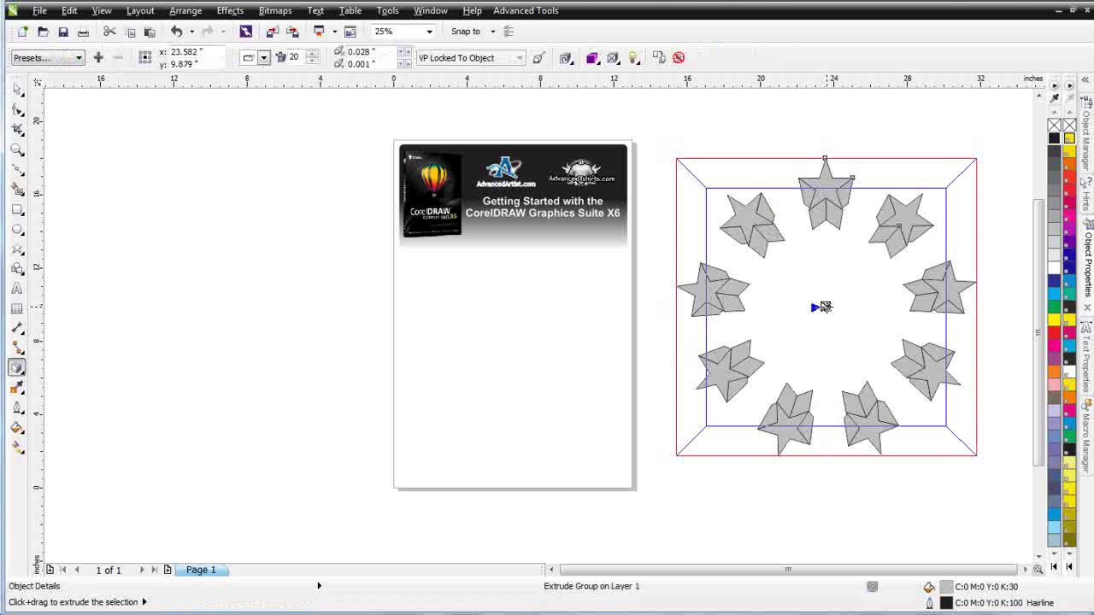
pyautogui.click(613, 58)
pyautogui.click(615, 91)
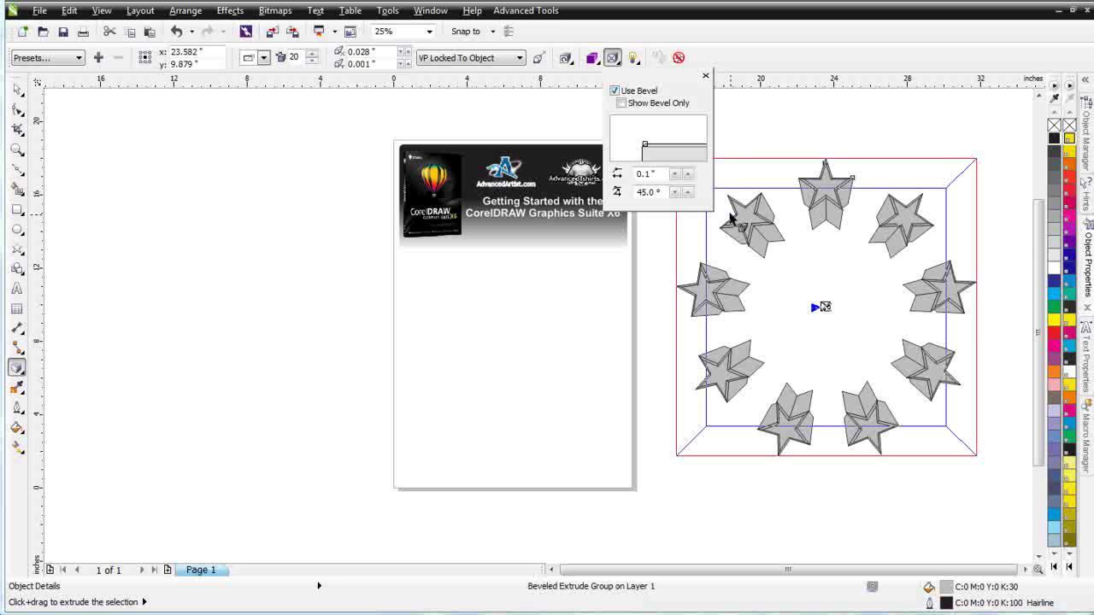
pyautogui.click(735, 146)
# - Set the stars' bevel to 0.167" deep at 57.5°
pyautogui.scroll(1, 755, 245)
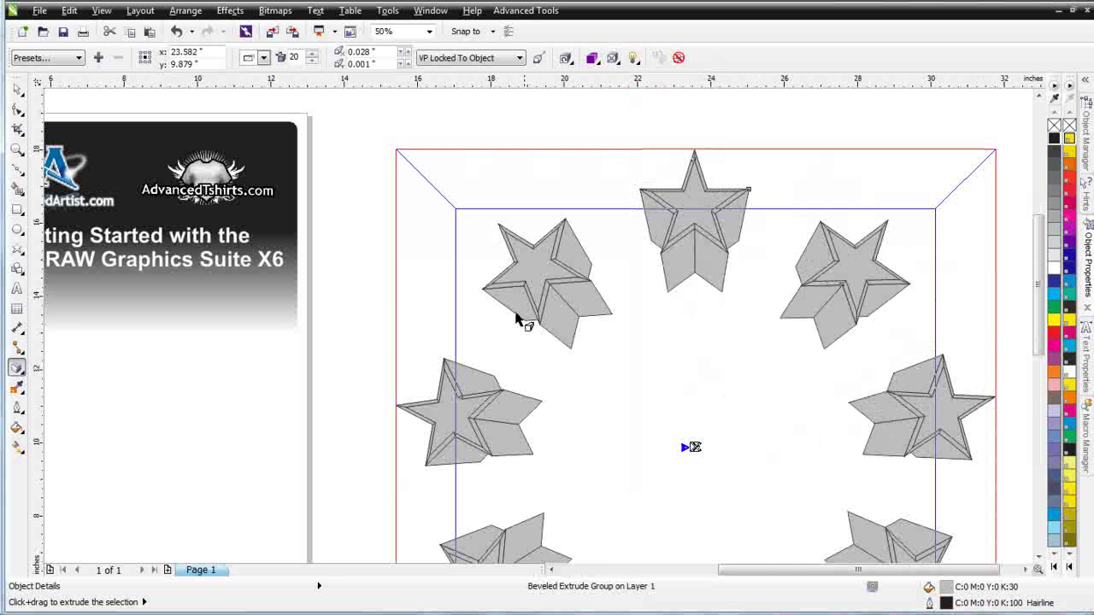
pyautogui.scroll(1, 467, 270)
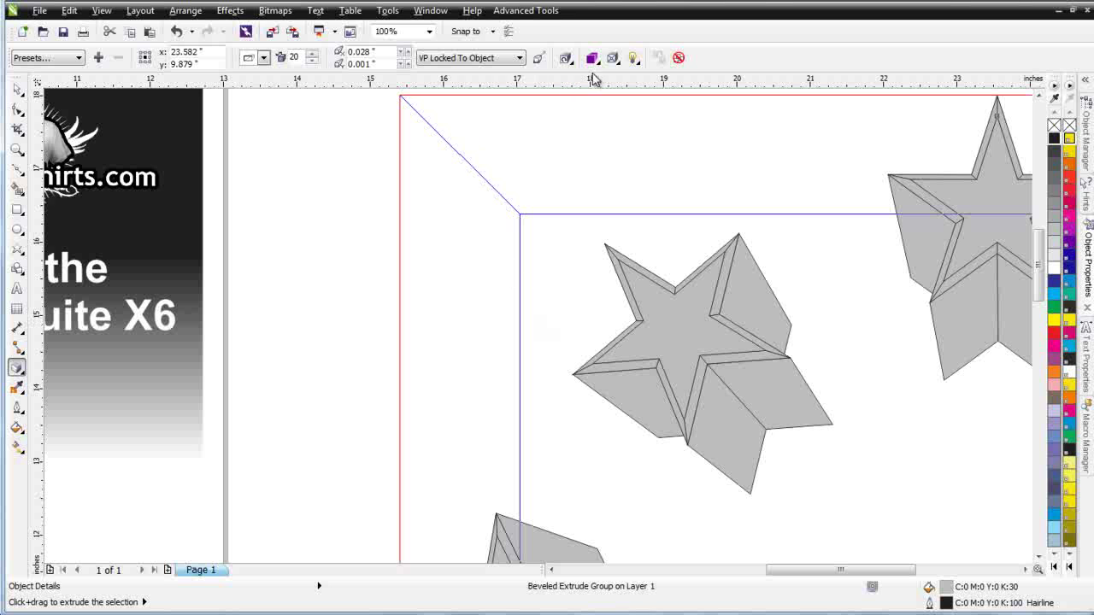
pyautogui.click(617, 62)
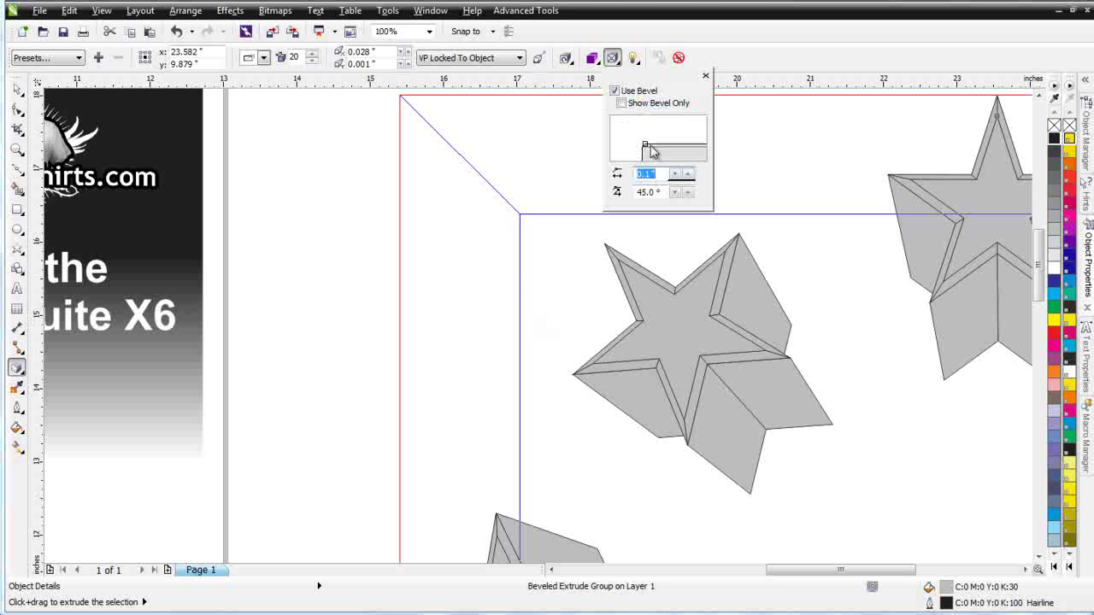
pyautogui.moveTo(646, 147); pyautogui.dragTo(650, 142)
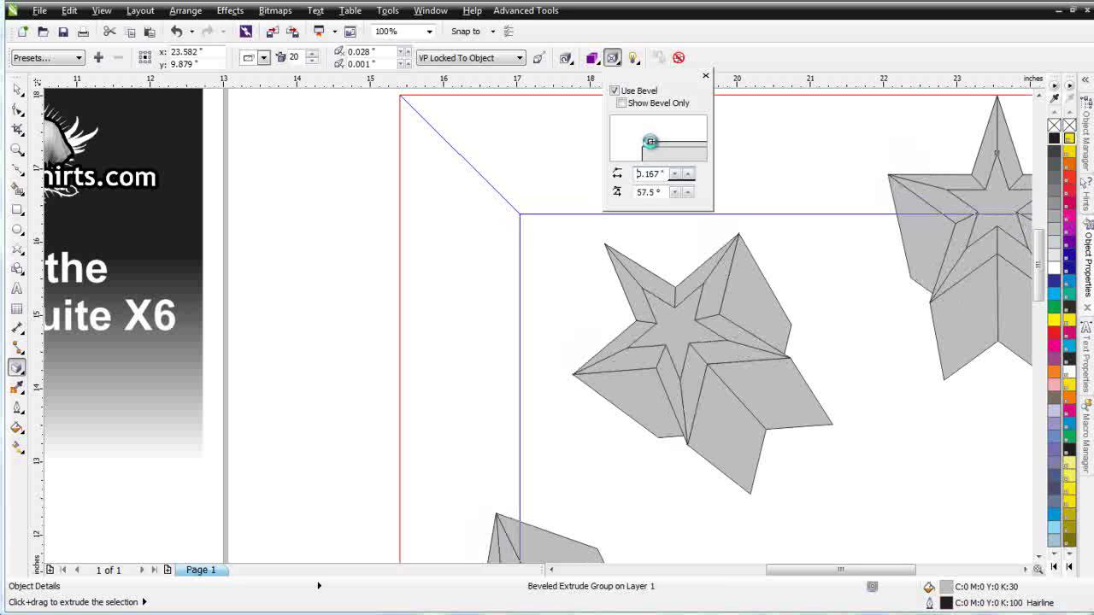
# - Drag the rotation circle to tilt the extruded star ring back and sideways in perspective
pyautogui.click(712, 386)
pyautogui.scroll(-1, 725, 391)
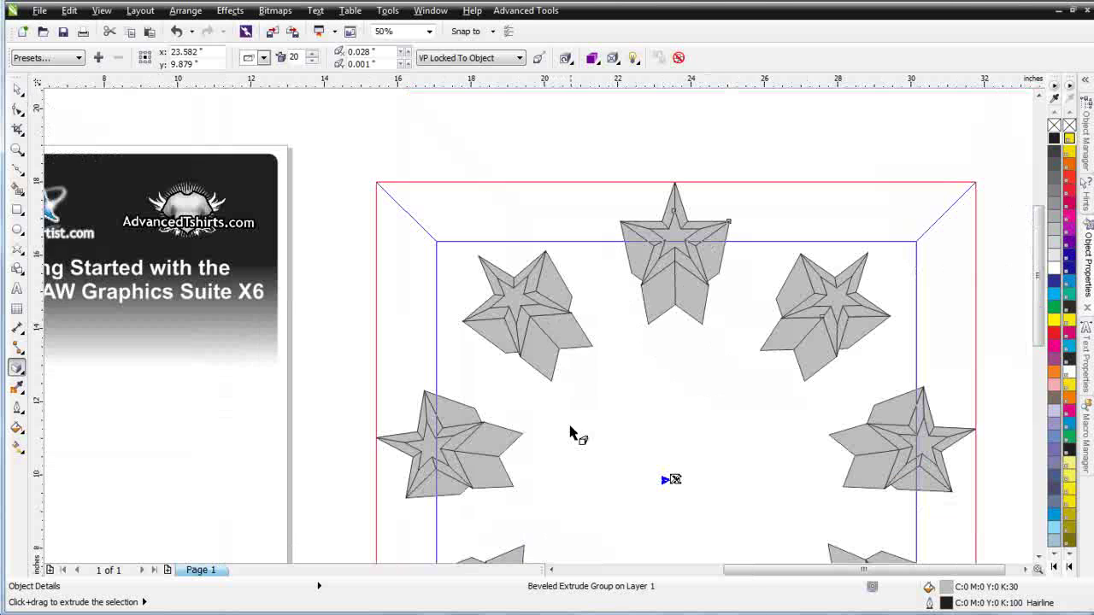
pyautogui.click(551, 325)
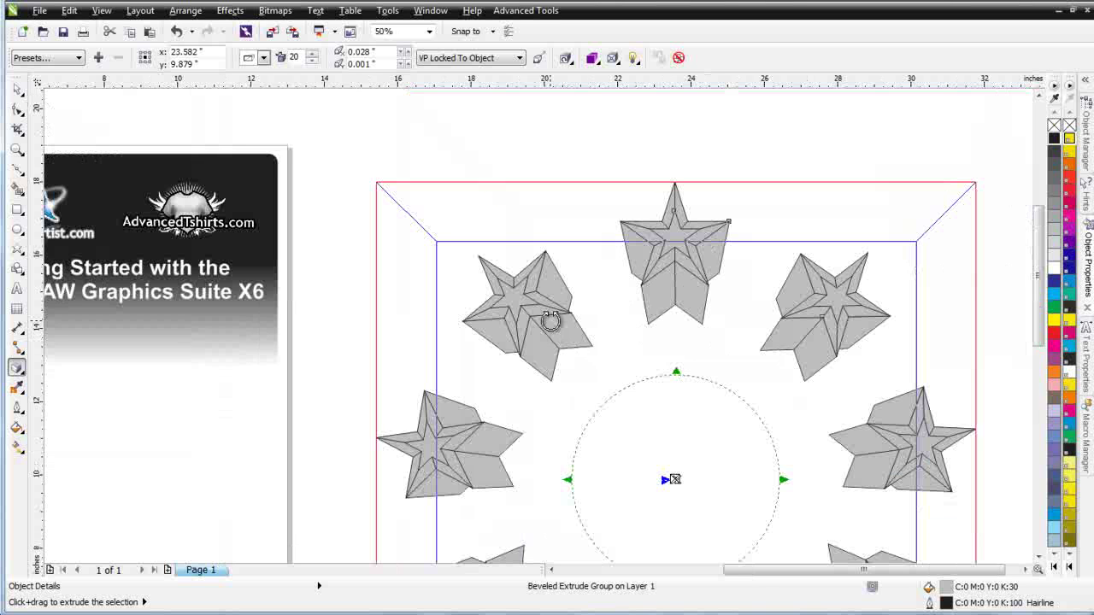
pyautogui.moveTo(671, 479); pyautogui.dragTo(669, 408)
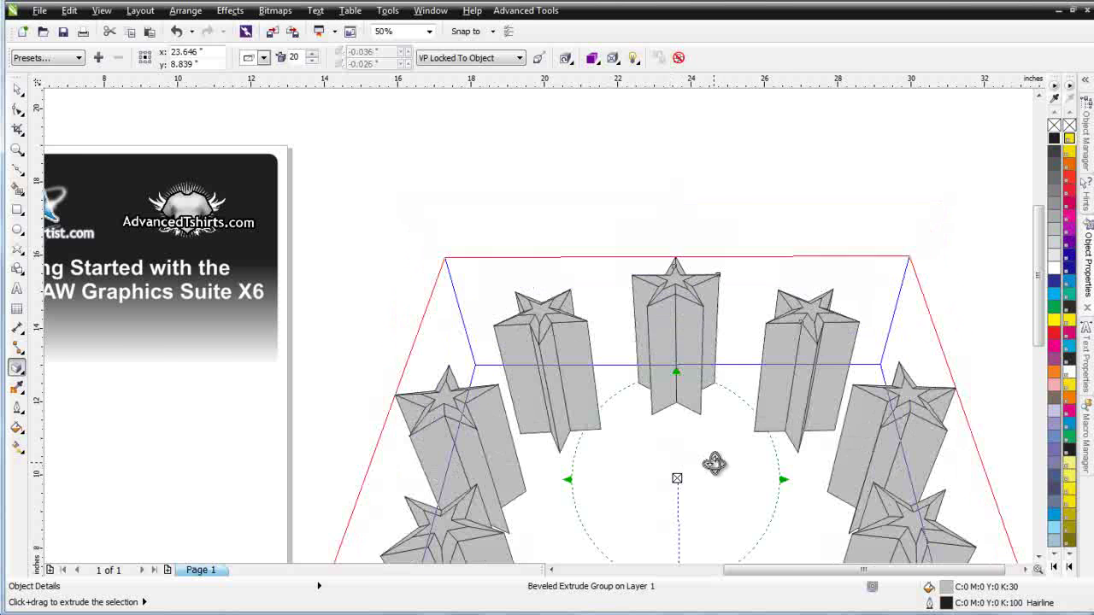
pyautogui.scroll(-1, 713, 465)
pyautogui.scroll(1, 523, 349)
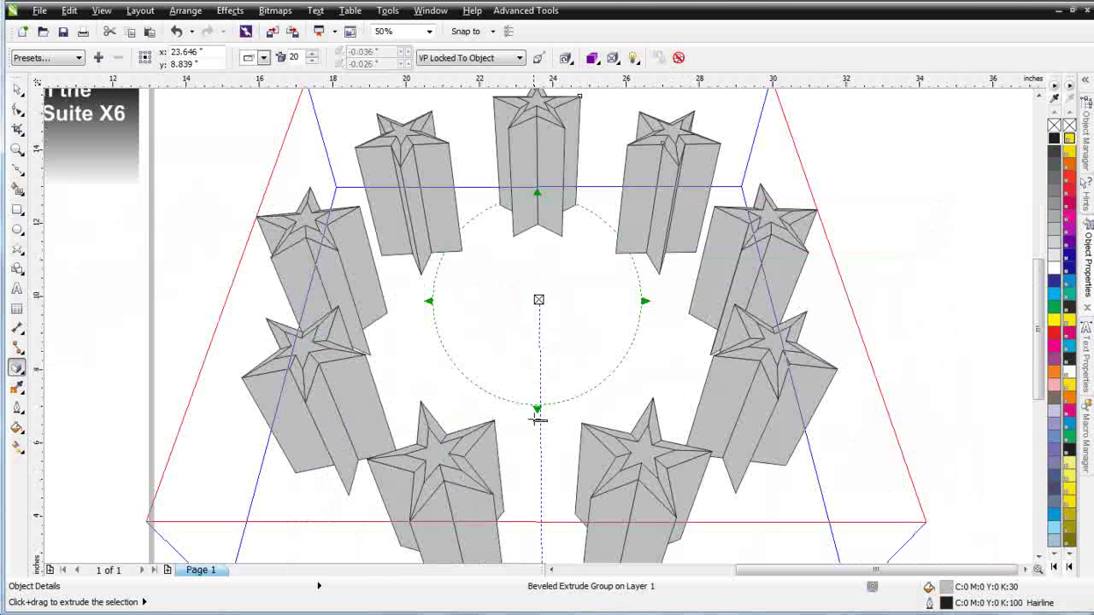
pyautogui.moveTo(539, 420); pyautogui.dragTo(536, 365)
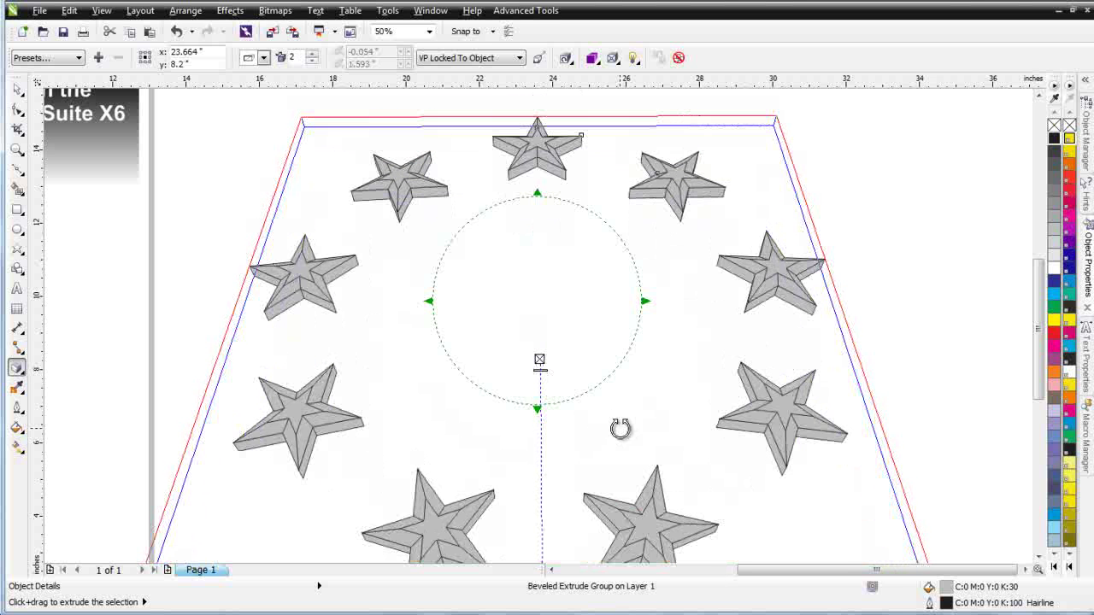
pyautogui.moveTo(520, 302); pyautogui.dragTo(476, 306)
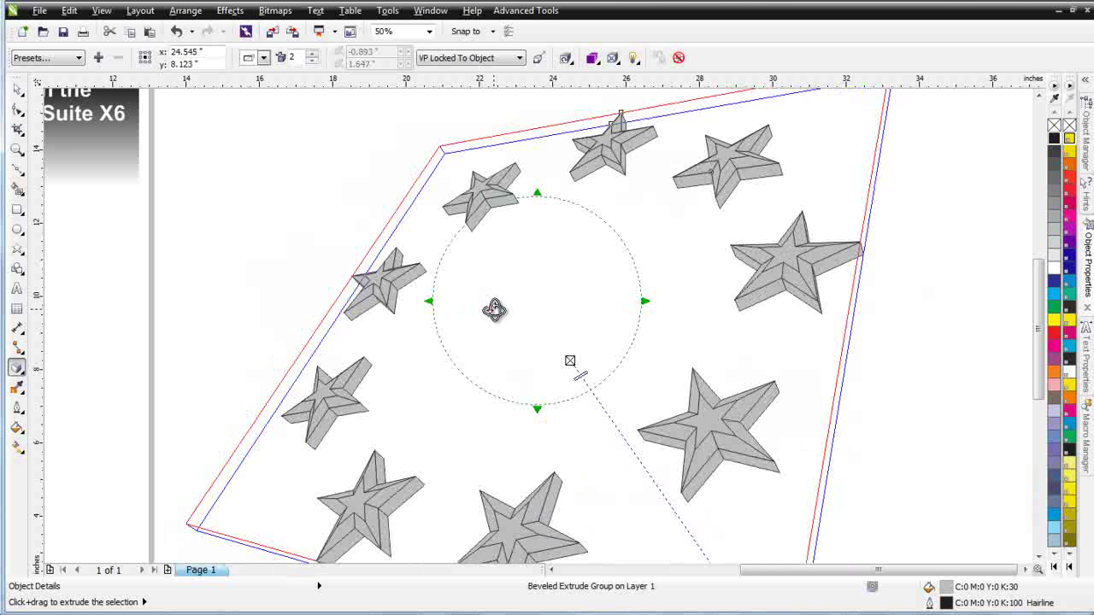
pyautogui.scroll(-1, 537, 326)
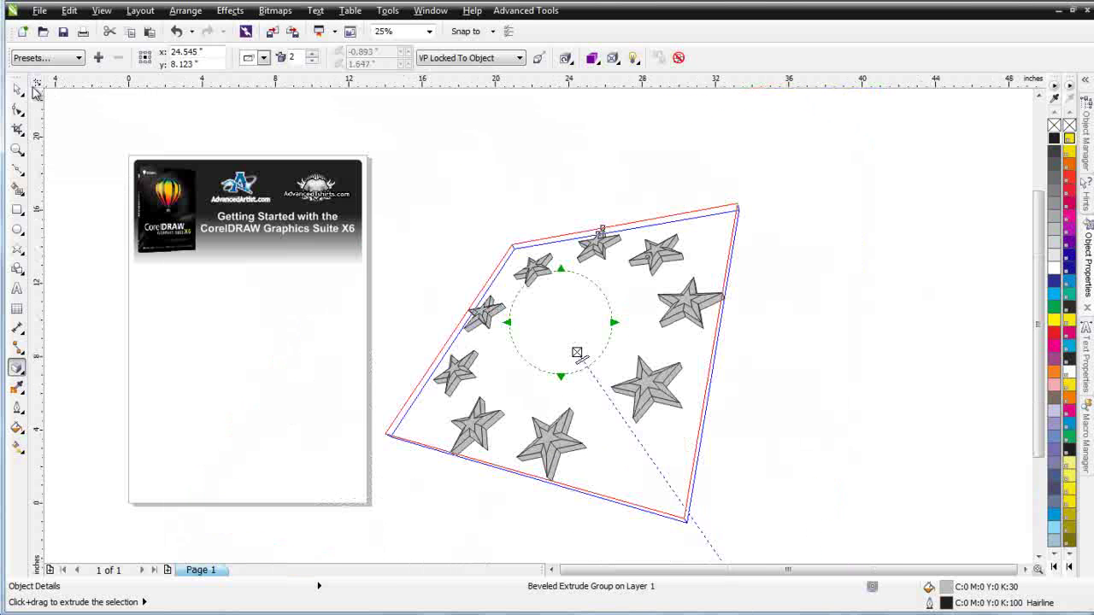
# - Break the beveled extruded star group apart into separate pieces
pyautogui.click(19, 91)
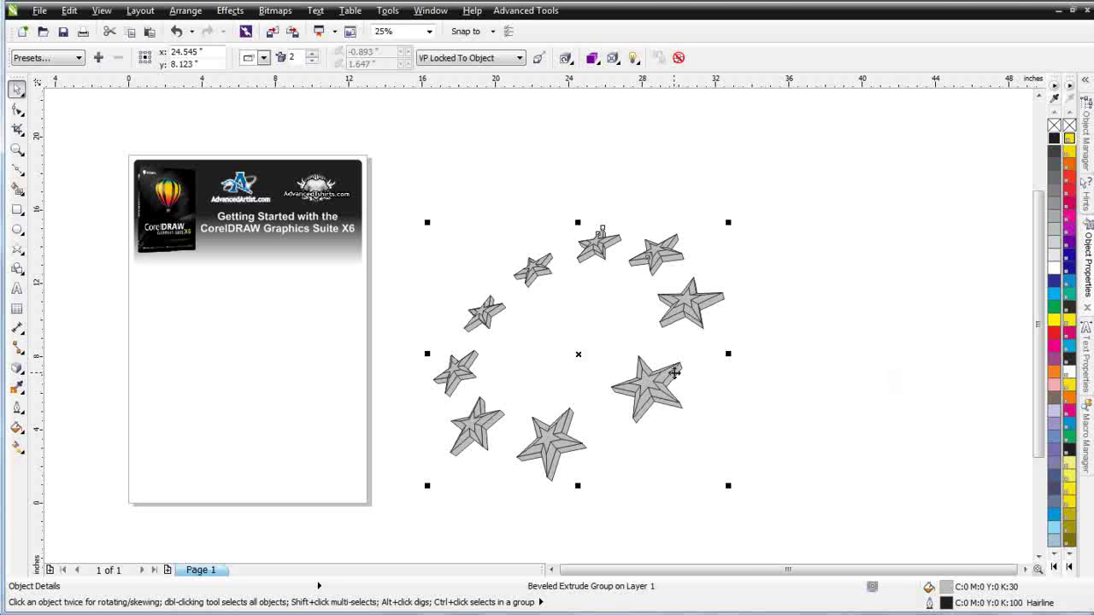
pyautogui.rightClick(674, 373)
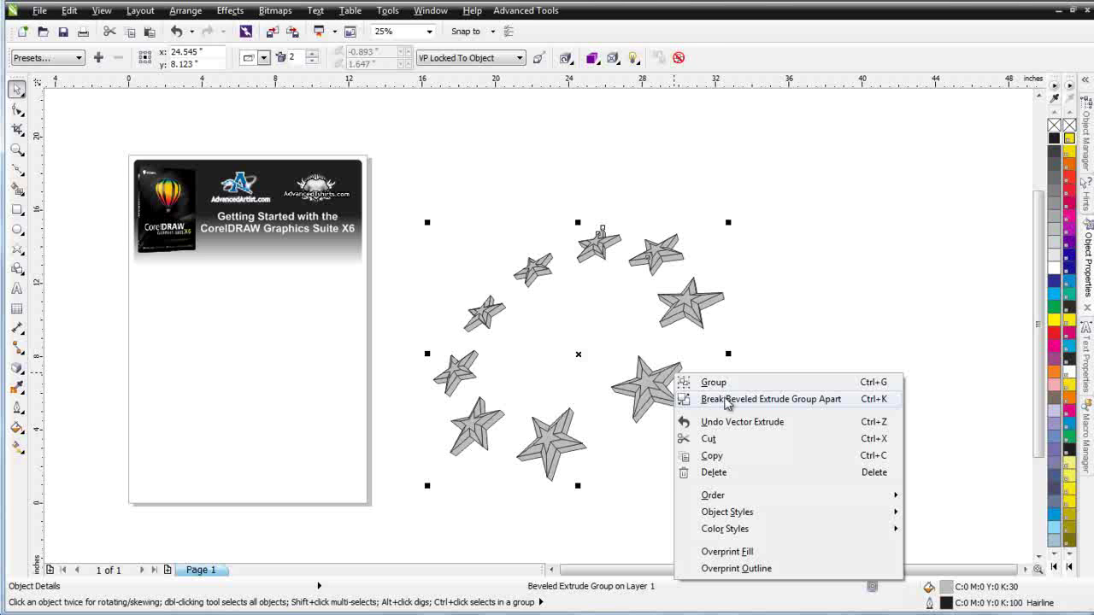
pyautogui.click(725, 399)
# - Fill the extruded star sides black, then select the bevel pieces group
pyautogui.click(758, 335)
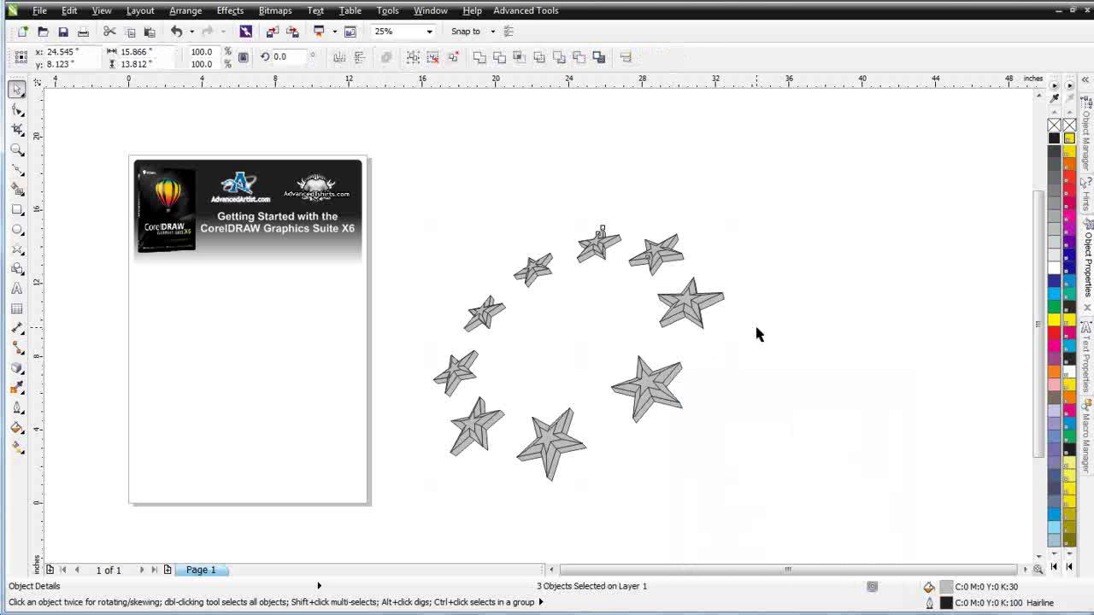
pyautogui.click(716, 303)
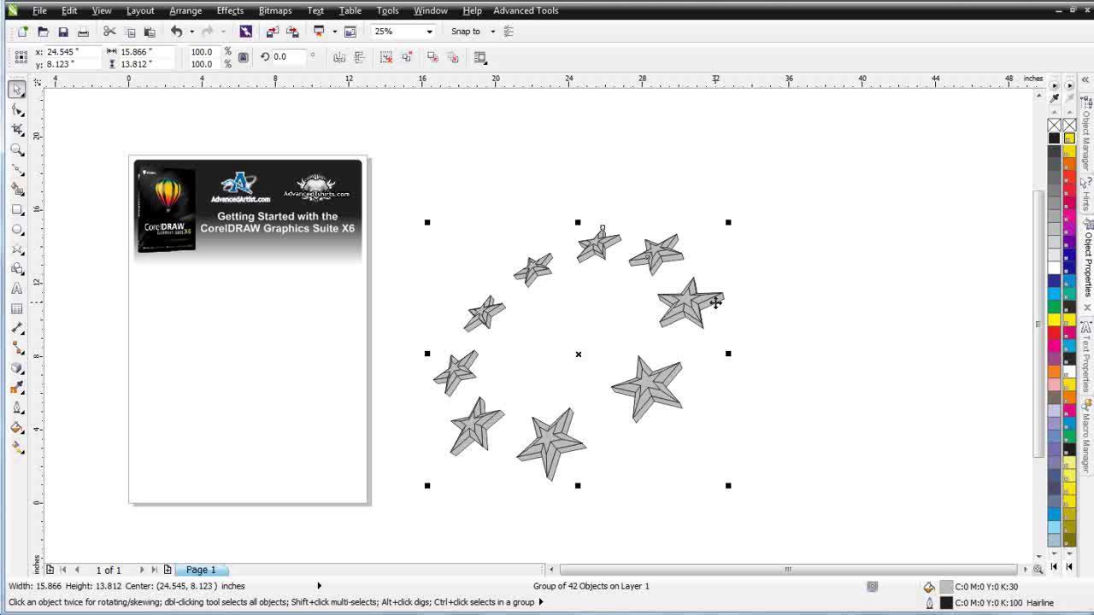
pyautogui.click(1055, 138)
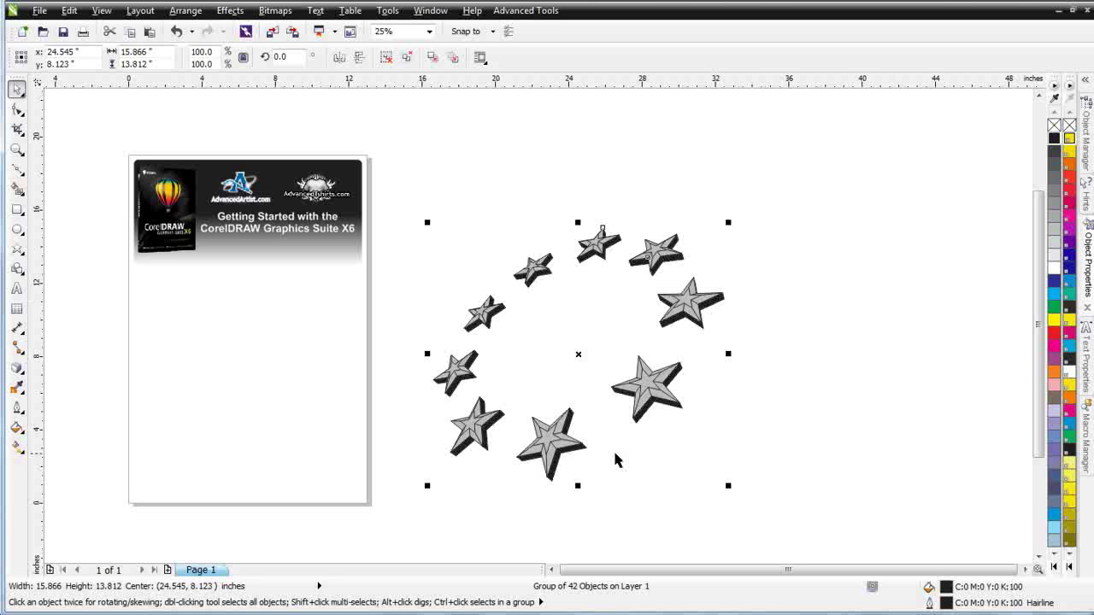
pyautogui.hotkey('ctrl', 'k')
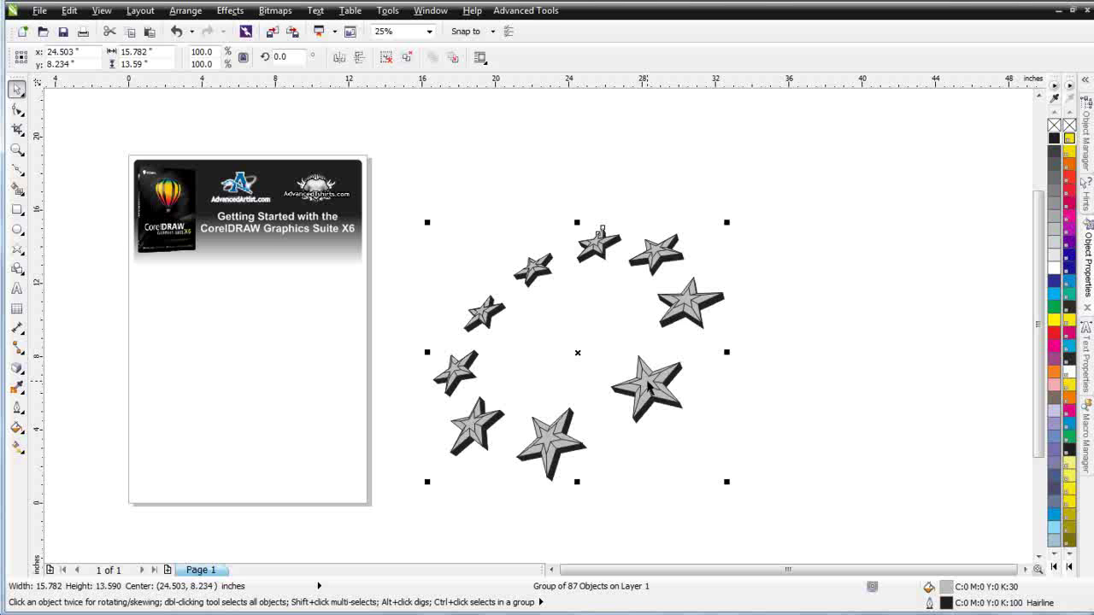
# - Ungroup the 87 bevel pieces and fill the combined star-face curve white
pyautogui.click(387, 57)
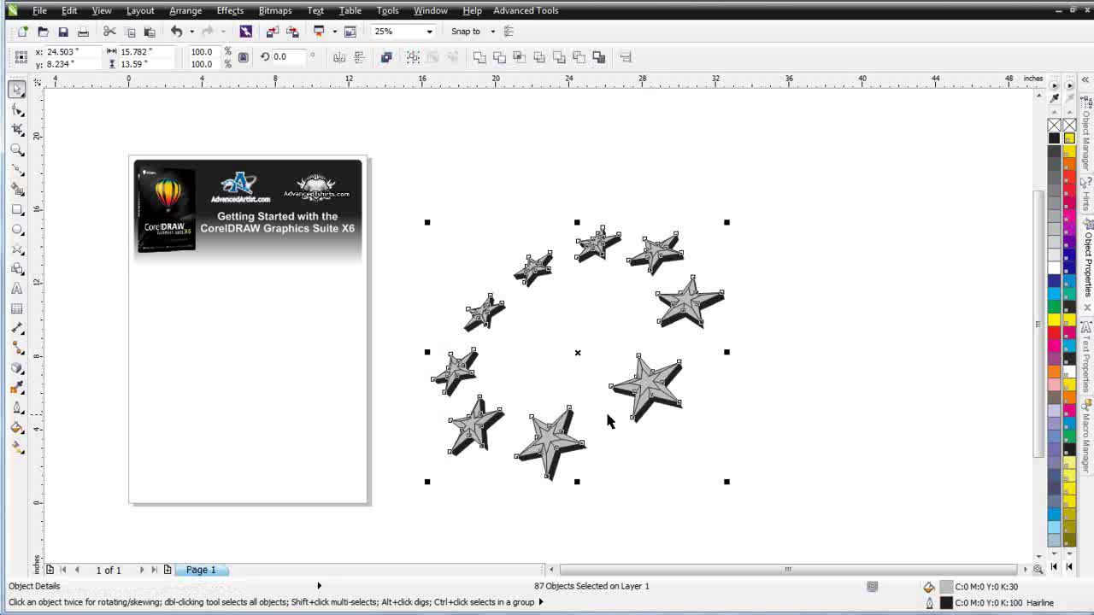
pyautogui.click(720, 436)
pyautogui.click(647, 386)
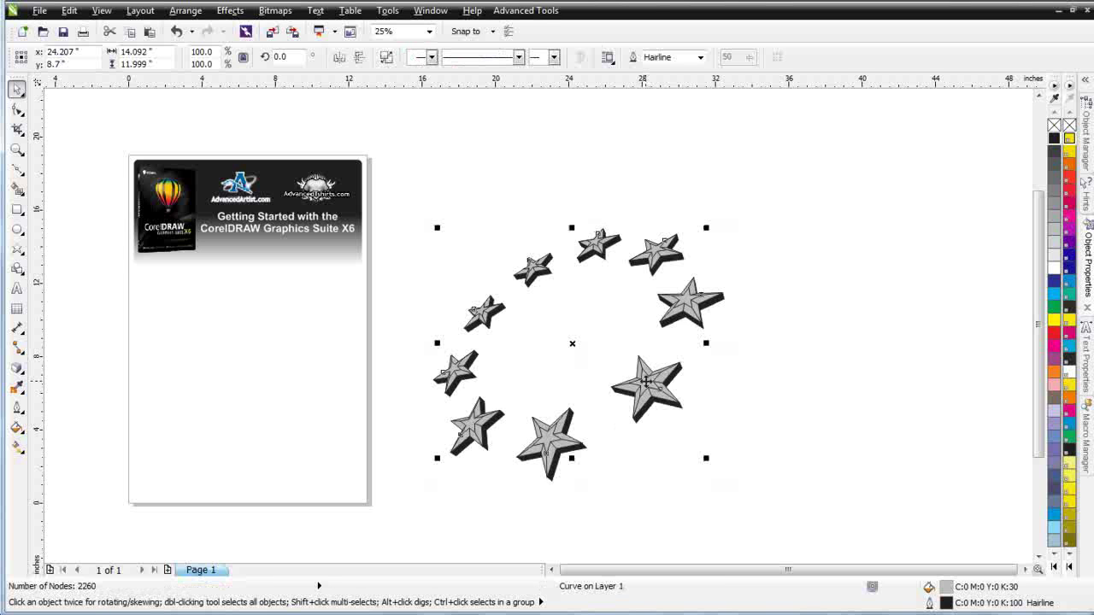
pyautogui.click(1055, 269)
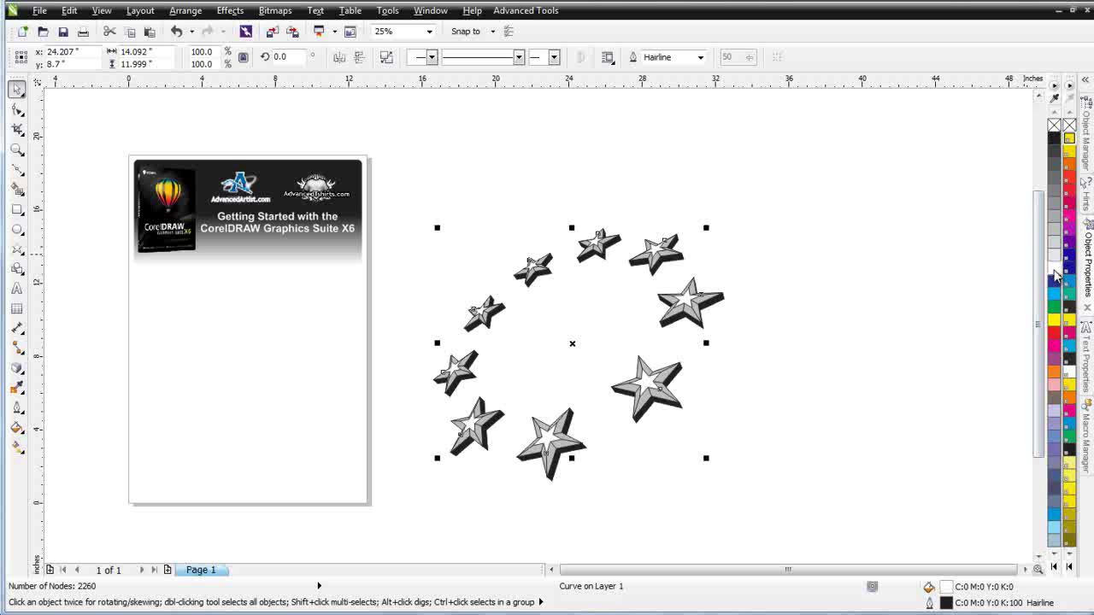
# - Select all the star pieces, shrink the ring and move it onto the page
pyautogui.click(768, 436)
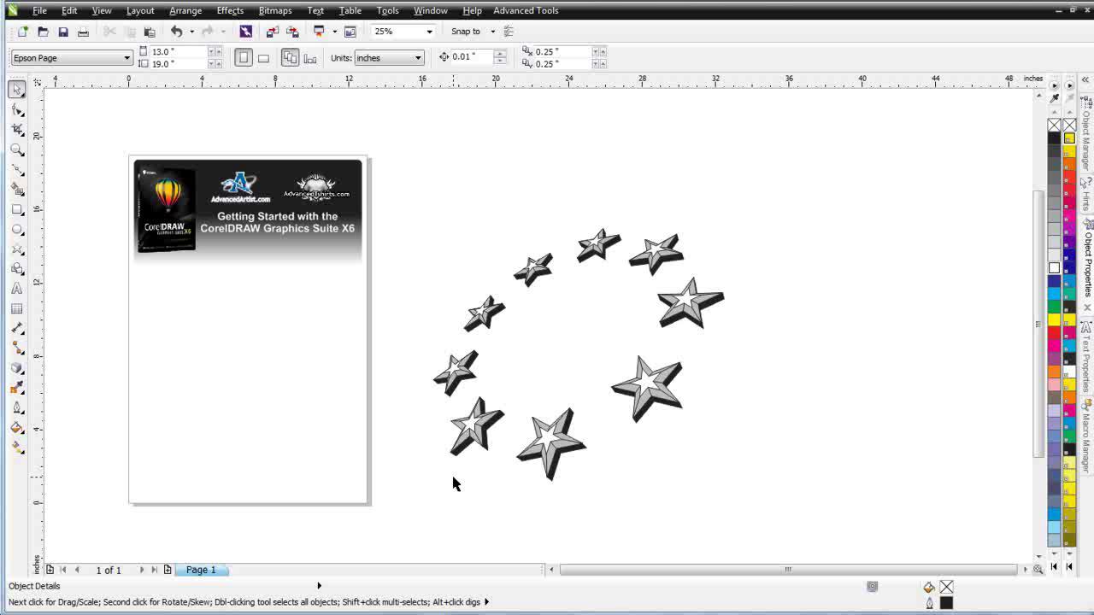
pyautogui.moveTo(774, 166); pyautogui.dragTo(459, 477)
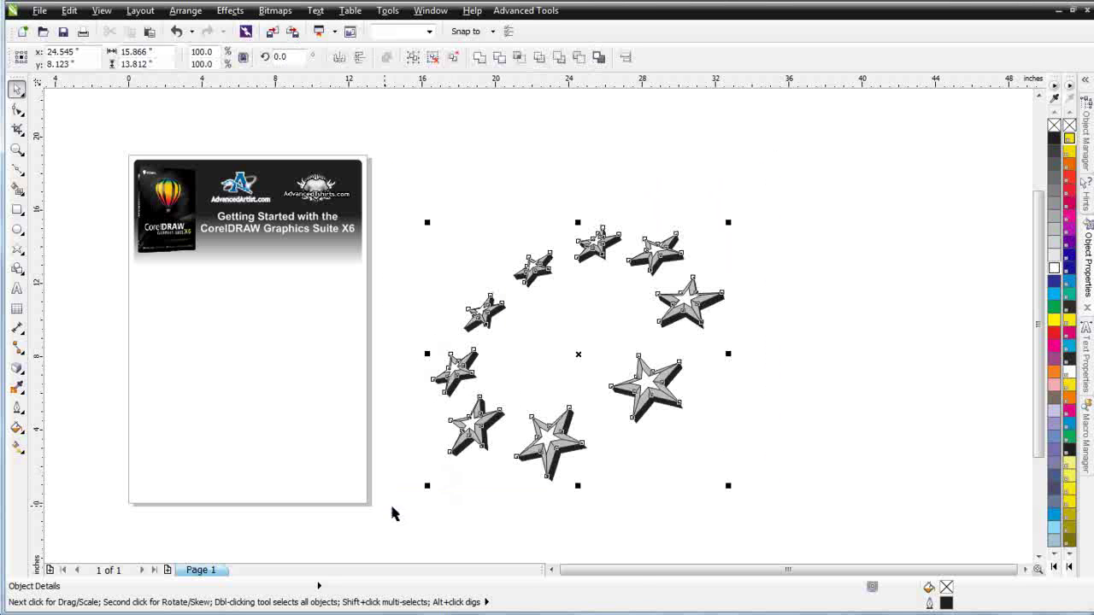
pyautogui.moveTo(723, 227); pyautogui.dragTo(635, 274)
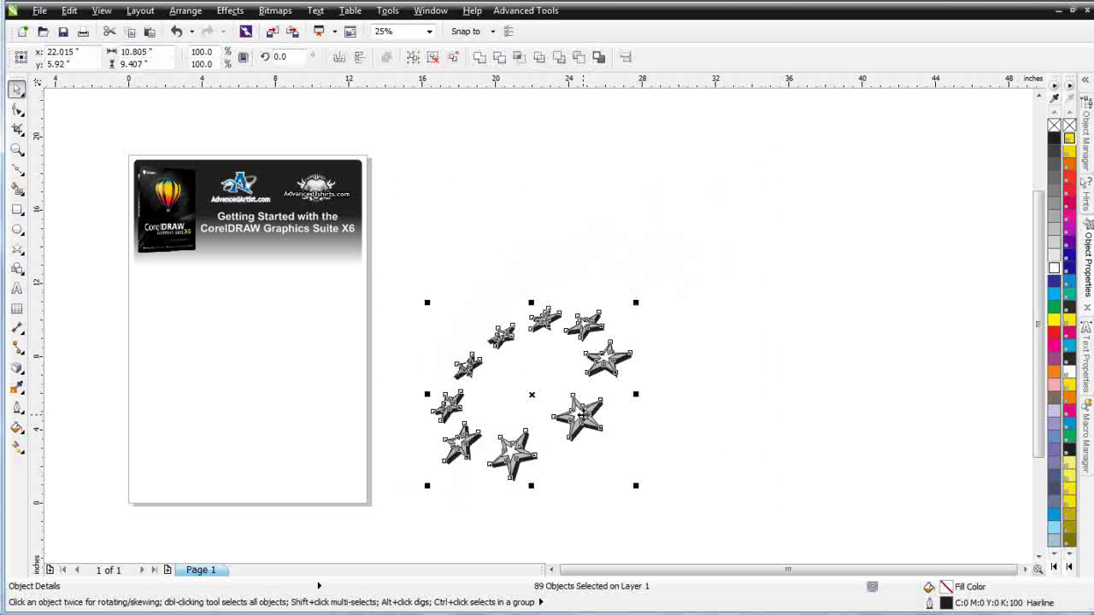
pyautogui.moveTo(581, 416); pyautogui.dragTo(288, 384)
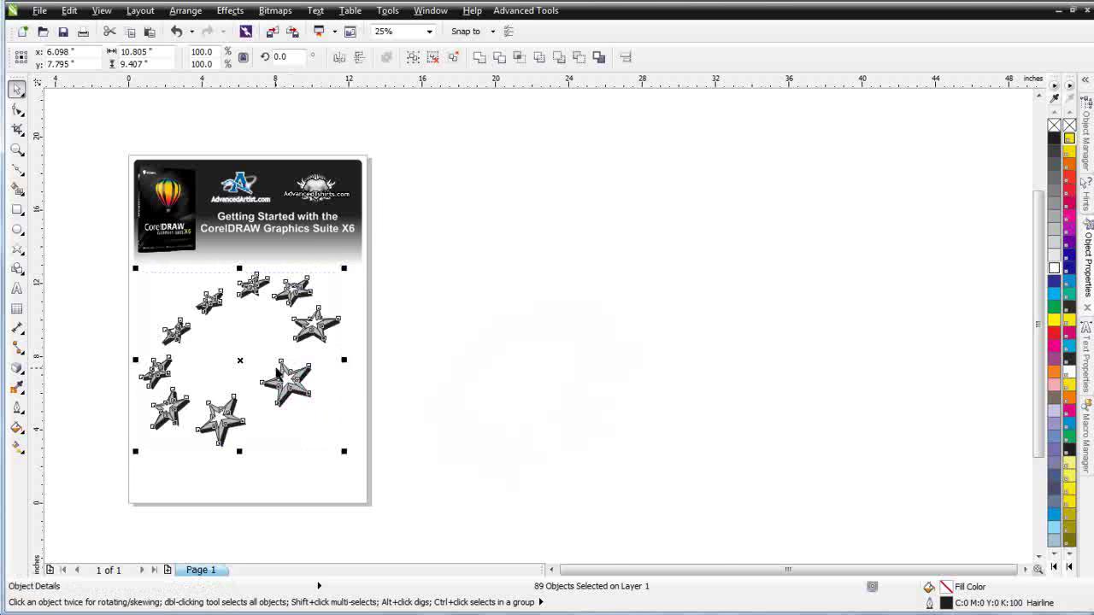
# - Centre the lens shape on the page
pyautogui.scroll(1, 288, 384)
pyautogui.click(387, 216)
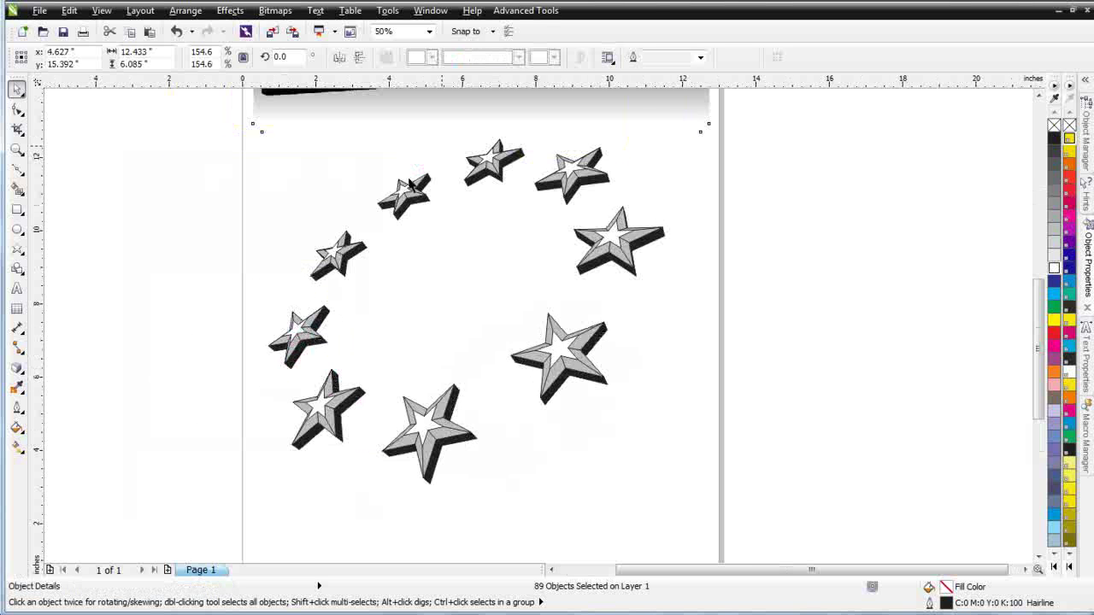
pyautogui.press('p')
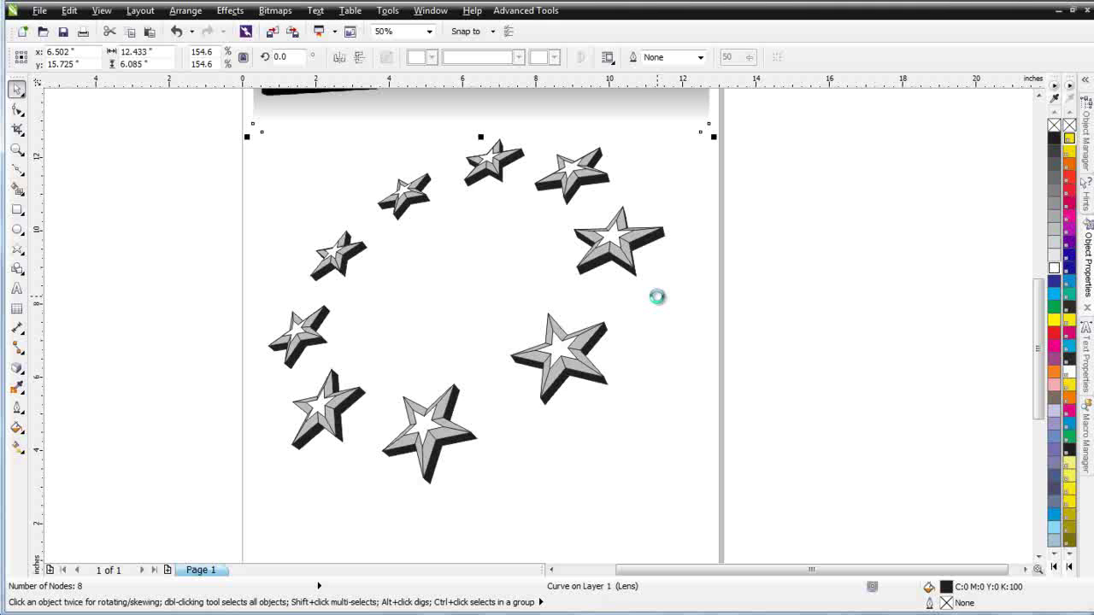